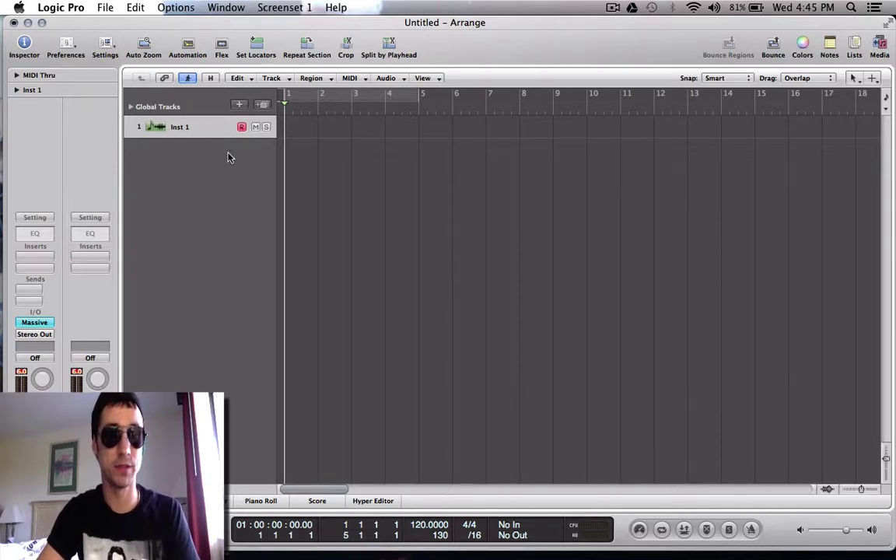
Step: Show the Inst 1 Massive synth window and audition its loaded patch by playing notes on the on-screen musical keyboard
{"action": "key", "text": "v"}
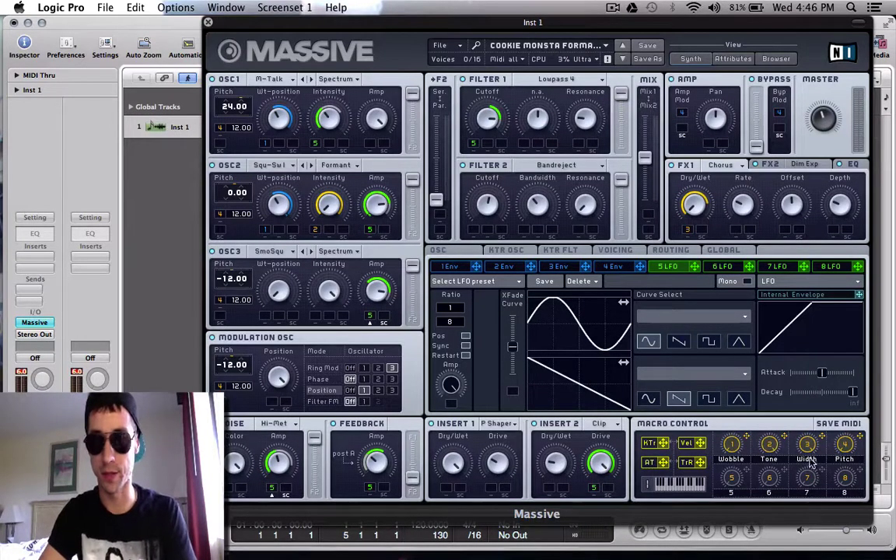
{"action": "key", "text": "super+k"}
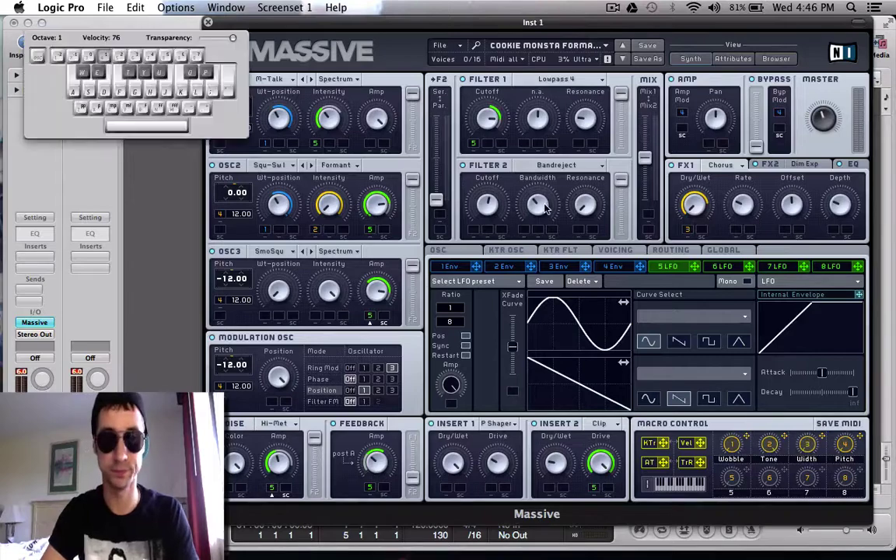
{"action": "key", "text": "a"}
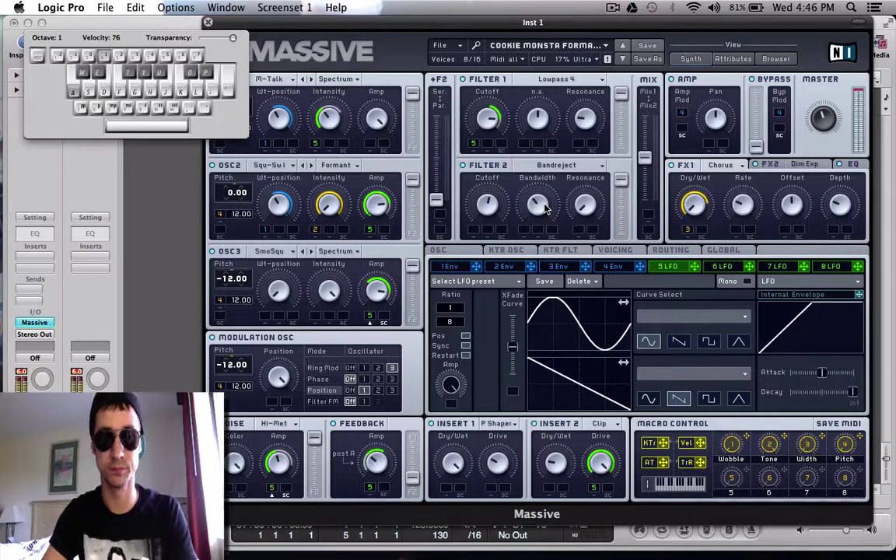
{"action": "key", "text": "f"}
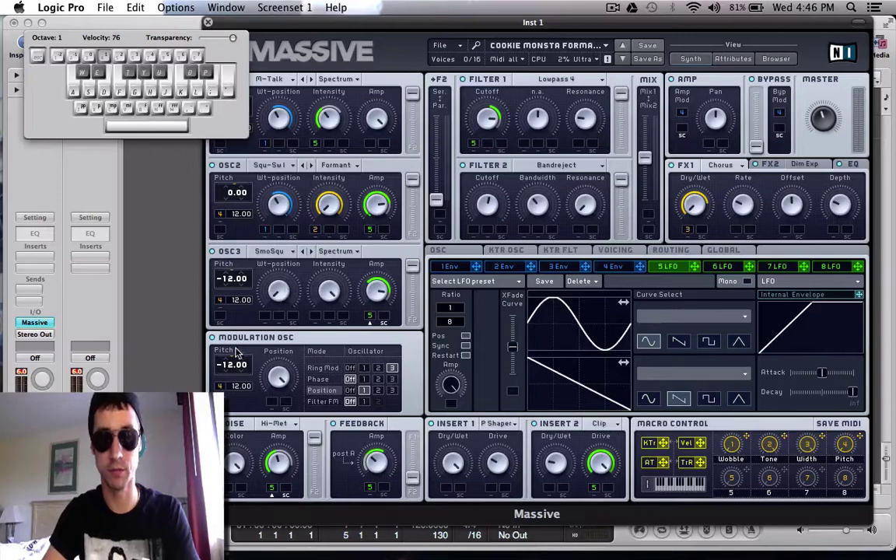
{"action": "key", "text": "a"}
{"action": "key", "text": "t"}
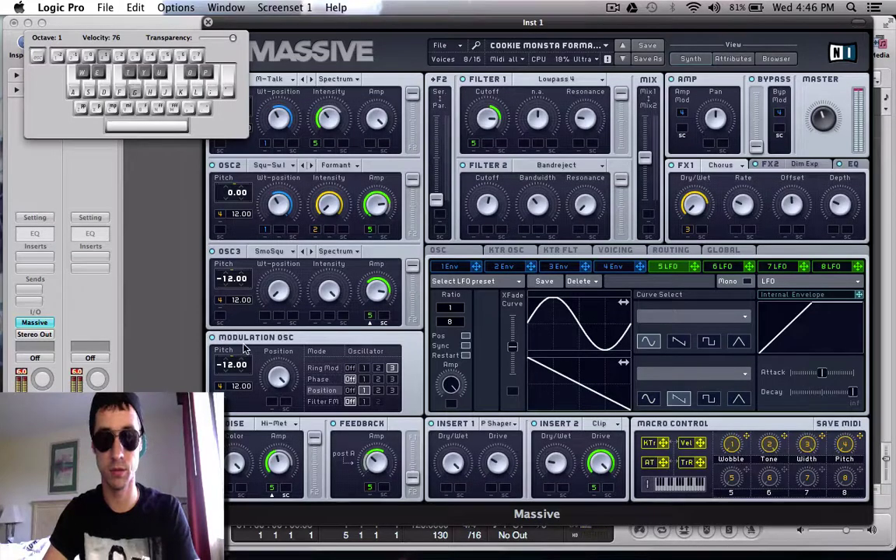
{"action": "key", "text": "e"}
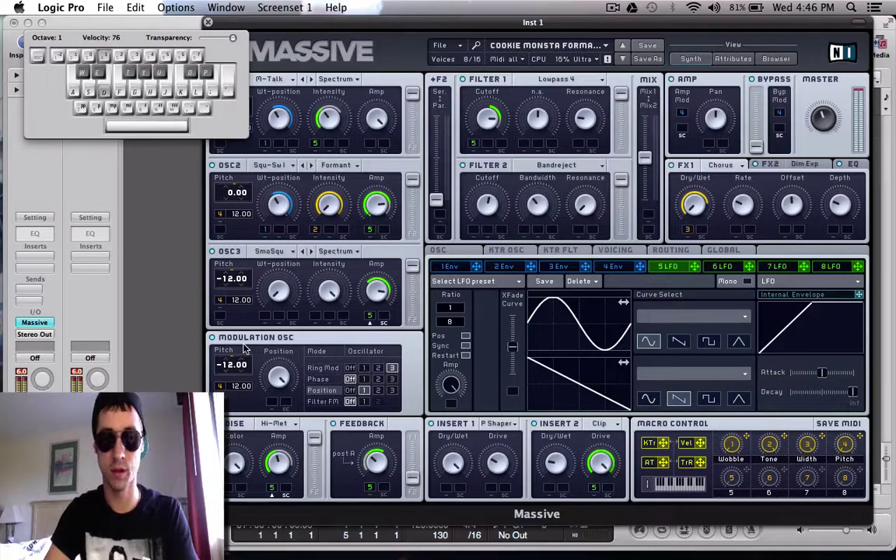
{"action": "key", "text": "w"}
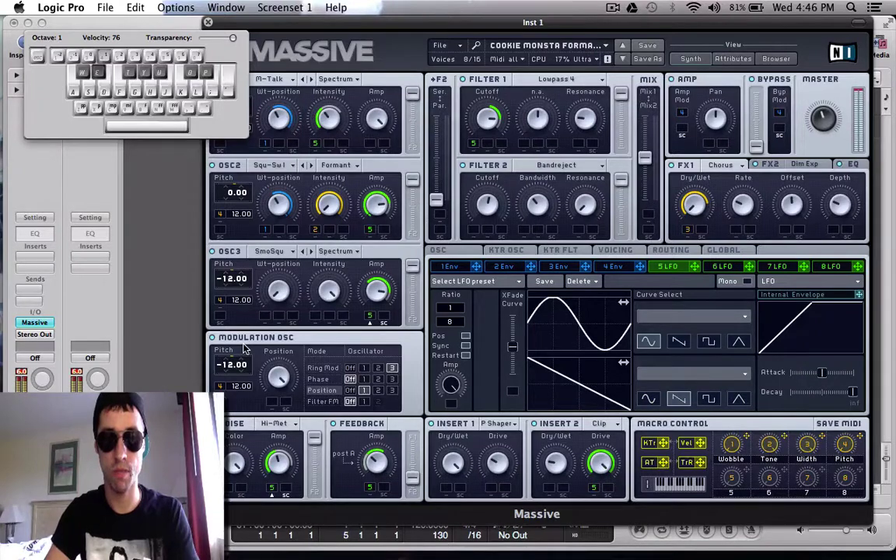
{"action": "key", "text": "a"}
{"action": "key", "text": "t"}
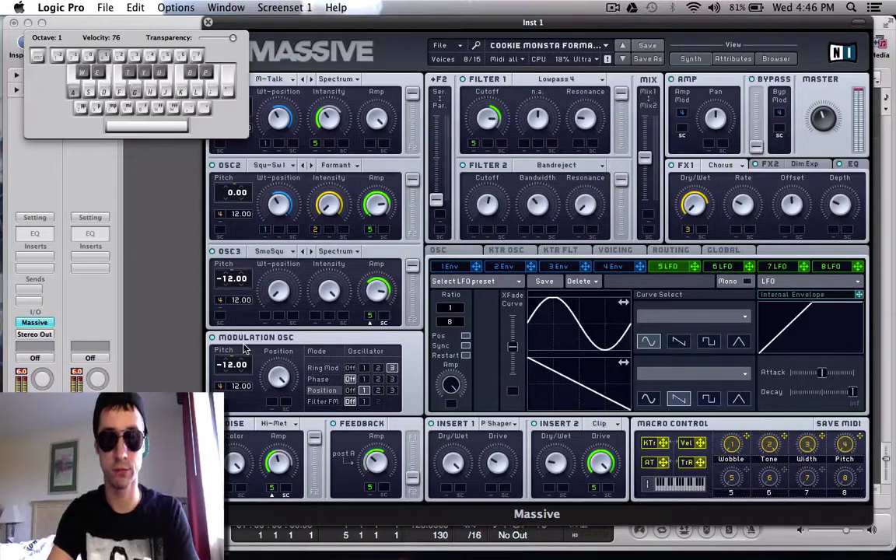
{"action": "key", "text": "u"}
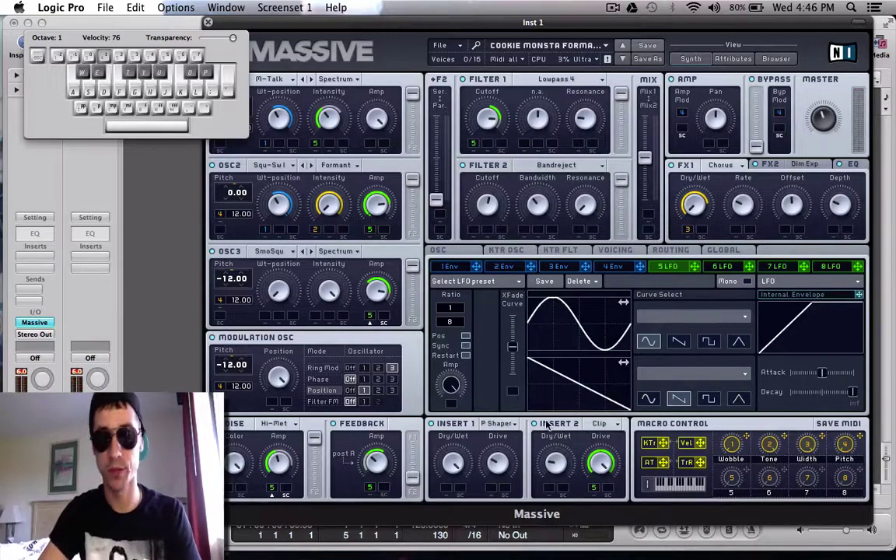
{"action": "key", "text": "super+k"}
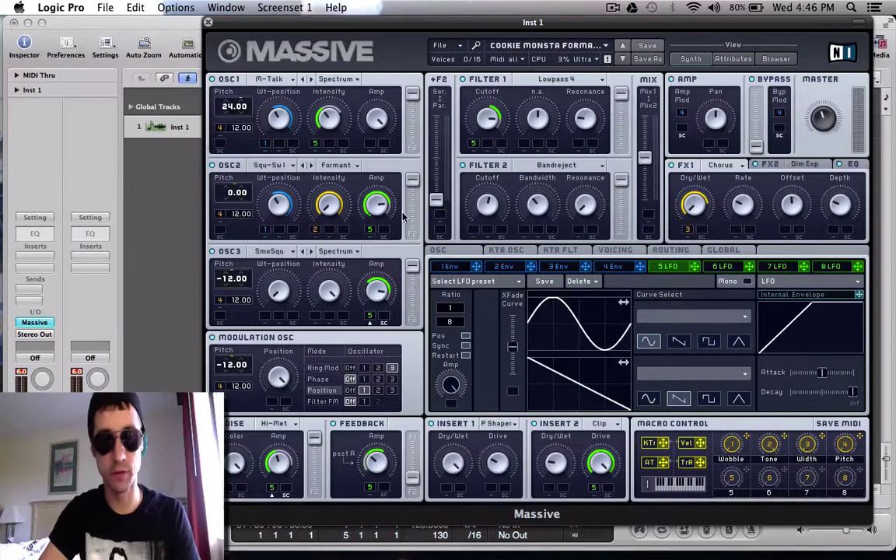
Step: Reposition the Massive window within the screen and view the settings of envelope 4 and LFO 5
{"action": "left_click_drag", "start_coordinate": [500, 24], "coordinate": [468, 24]}
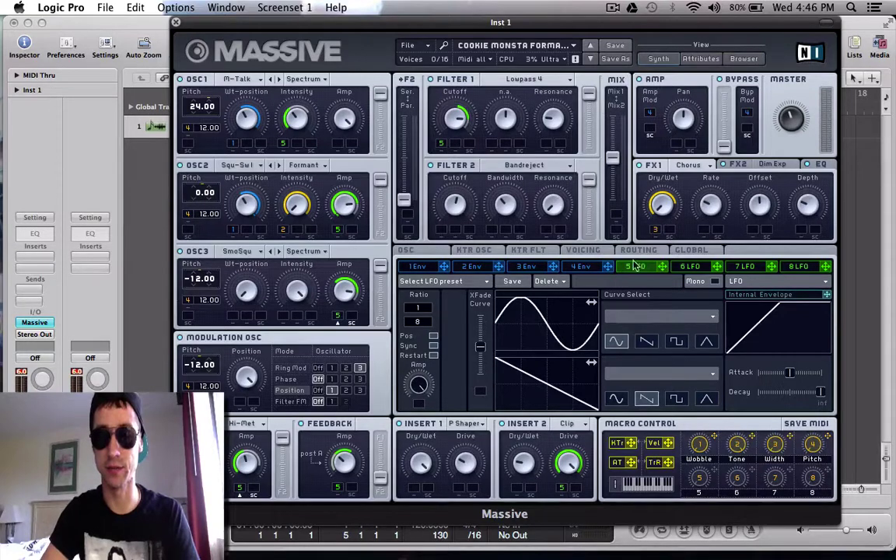
{"action": "left_click", "coordinate": [584, 268]}
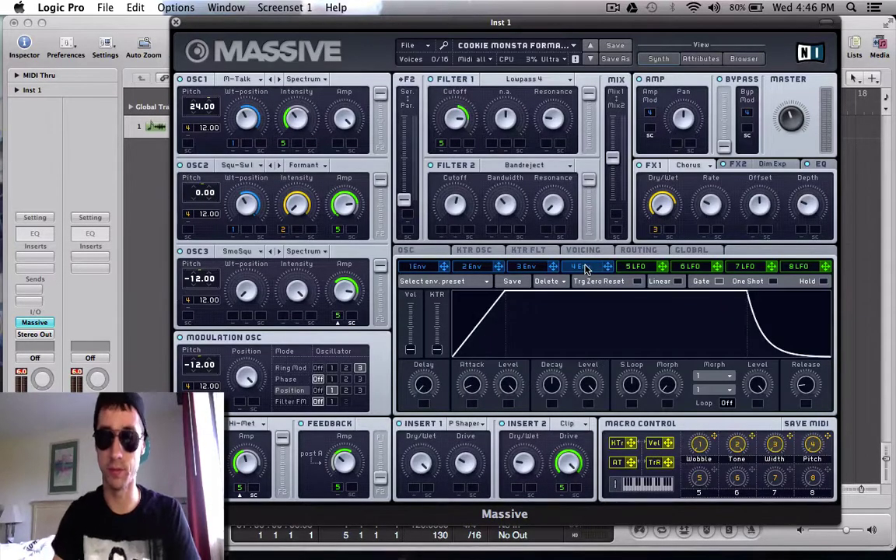
{"action": "left_click", "coordinate": [634, 269]}
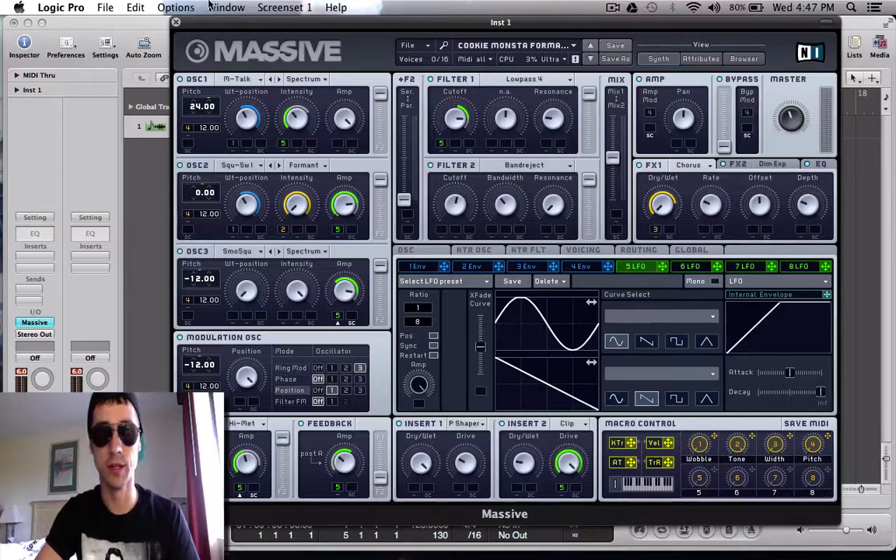
{"action": "left_click_drag", "start_coordinate": [193, 22], "coordinate": [176, 21]}
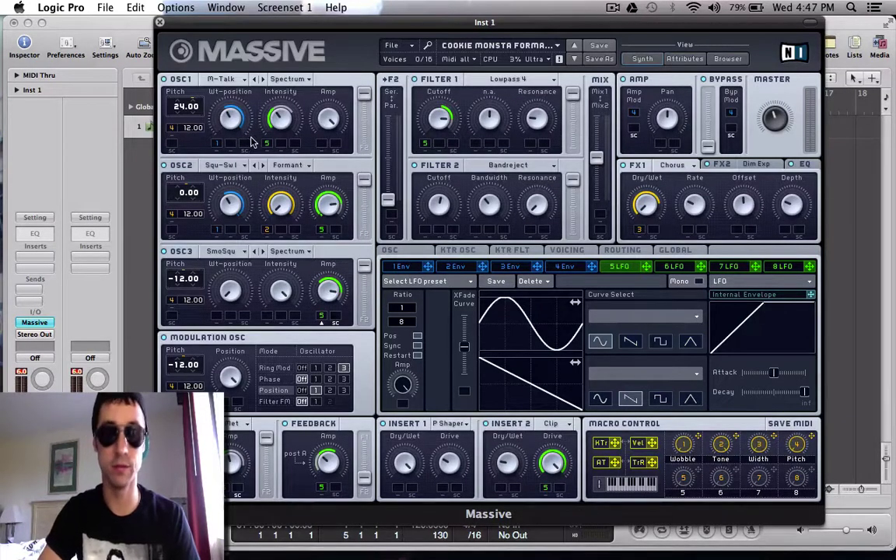
Step: Select the Modern Talking wavetable for oscillator 1 and adjust its Intensity
{"action": "left_click", "coordinate": [235, 85]}
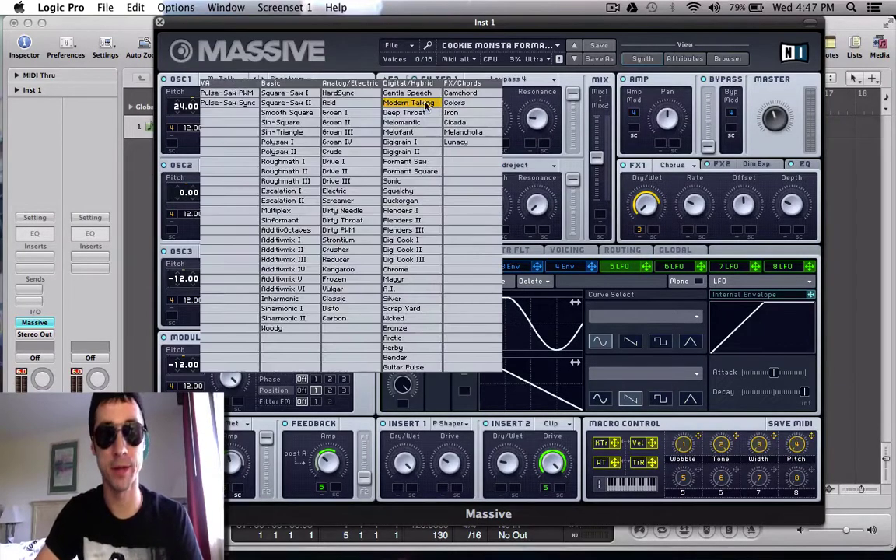
{"action": "left_click", "coordinate": [385, 99]}
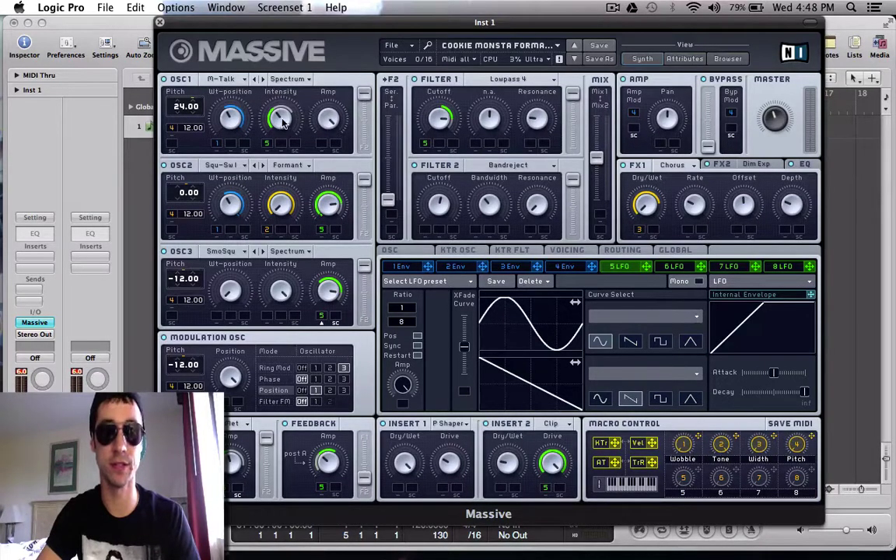
{"action": "left_click_drag", "start_coordinate": [284, 121], "coordinate": [284, 109]}
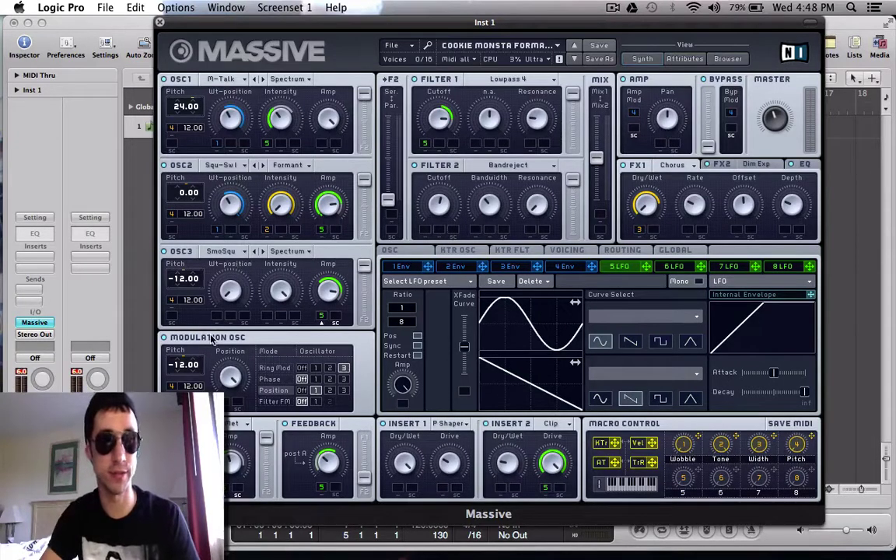
Step: Review the modulation oscillator's Ring Mod and Position settings and the noise generator's type
{"action": "left_click", "coordinate": [278, 368]}
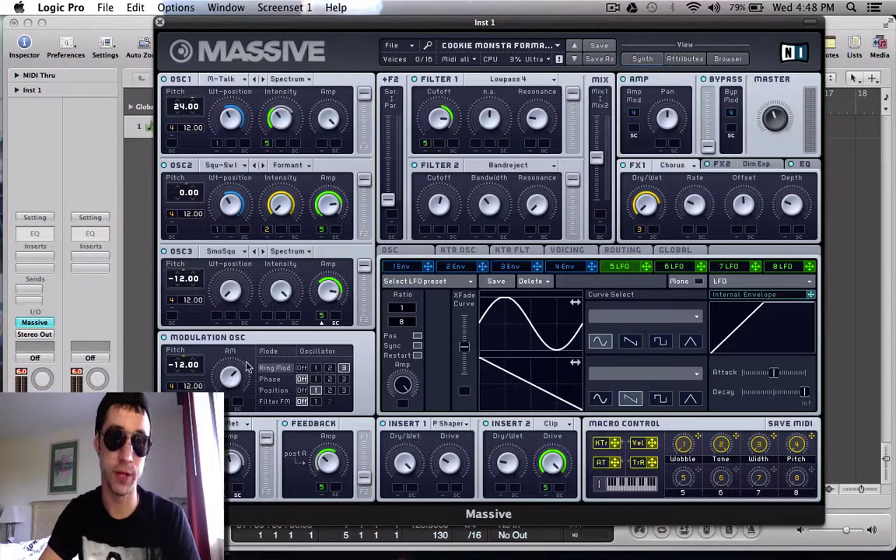
{"action": "left_click", "coordinate": [271, 390]}
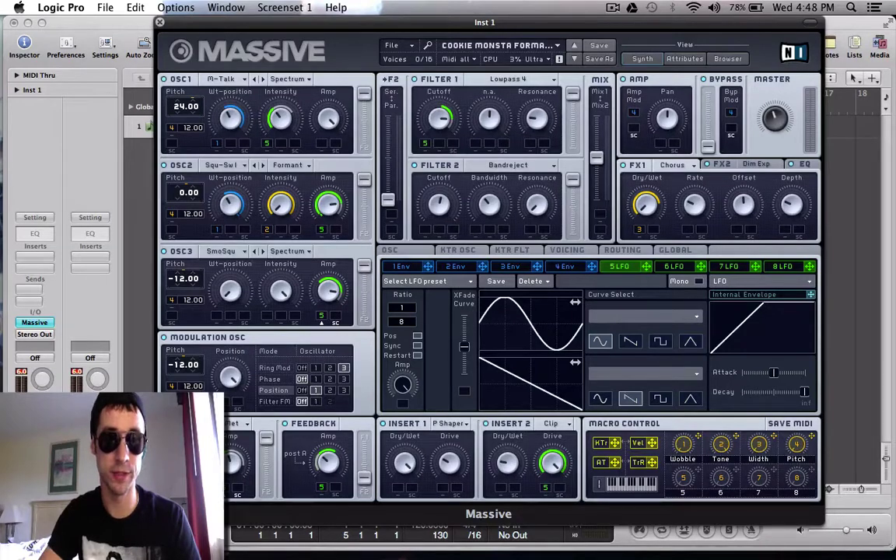
{"action": "left_click", "coordinate": [238, 426]}
{"action": "left_click", "coordinate": [239, 427]}
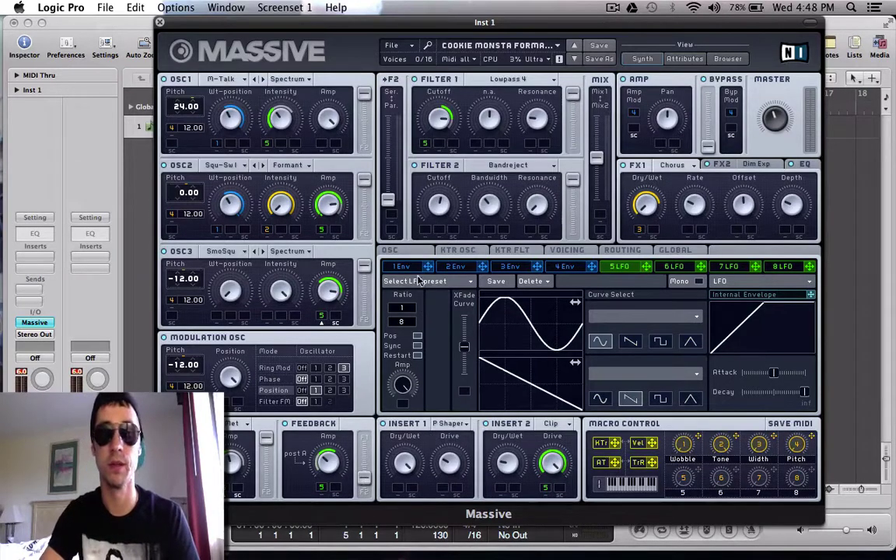
Step: Set Filter 1 to Lowpass 4 and look through the filter types available for Filter 2
{"action": "left_click", "coordinate": [507, 79]}
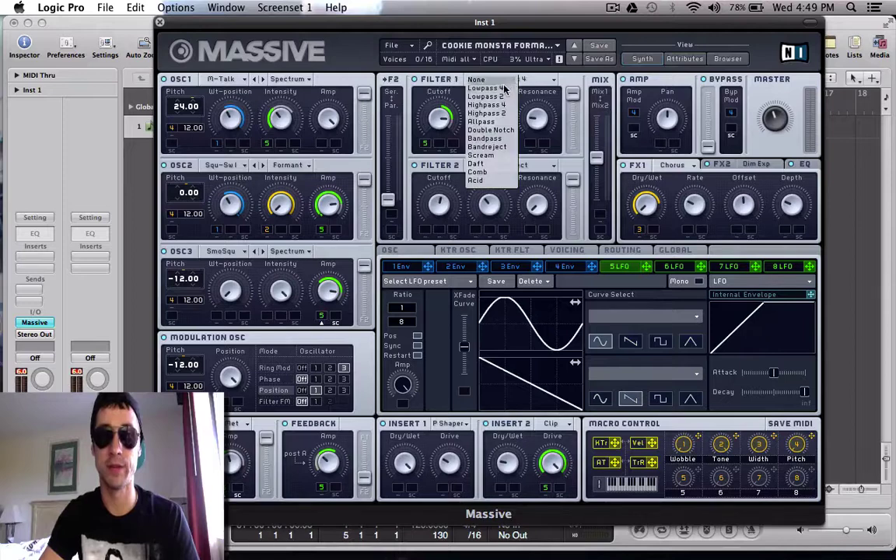
{"action": "left_click", "coordinate": [506, 92]}
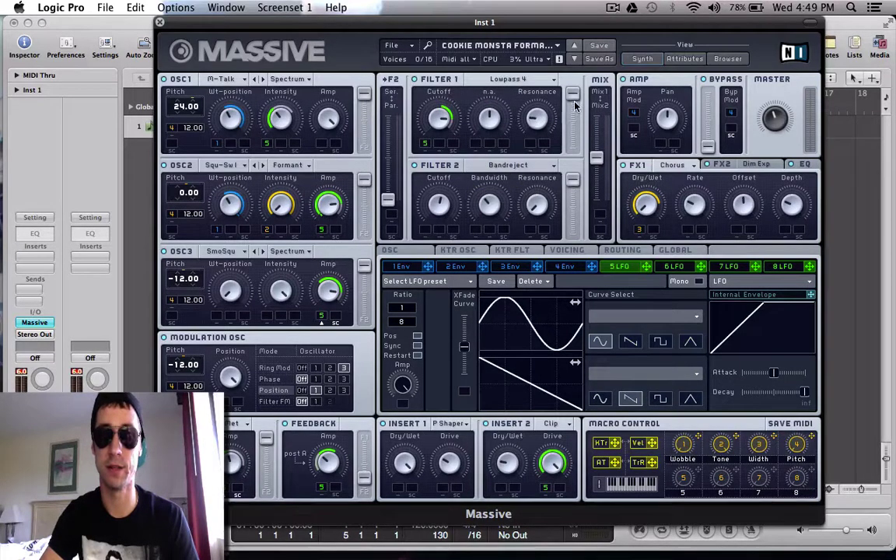
{"action": "left_click", "coordinate": [486, 166]}
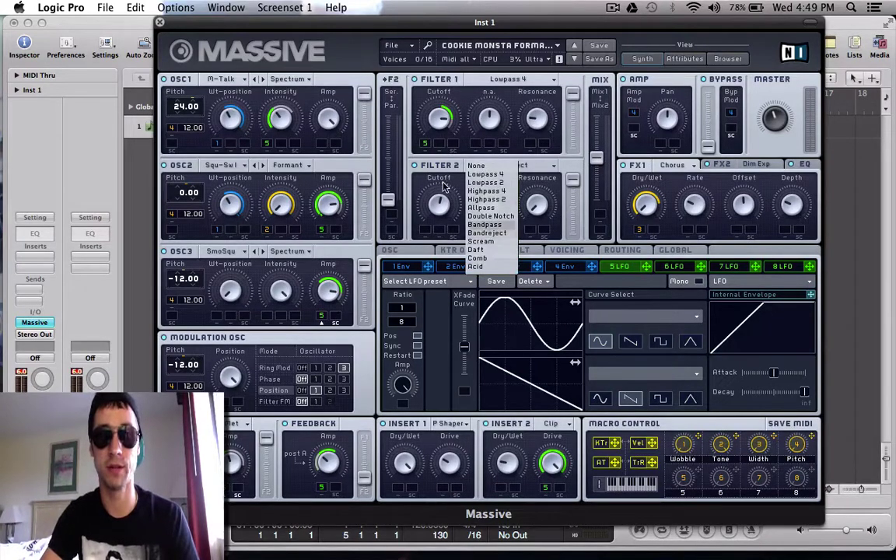
{"action": "left_click", "coordinate": [446, 185]}
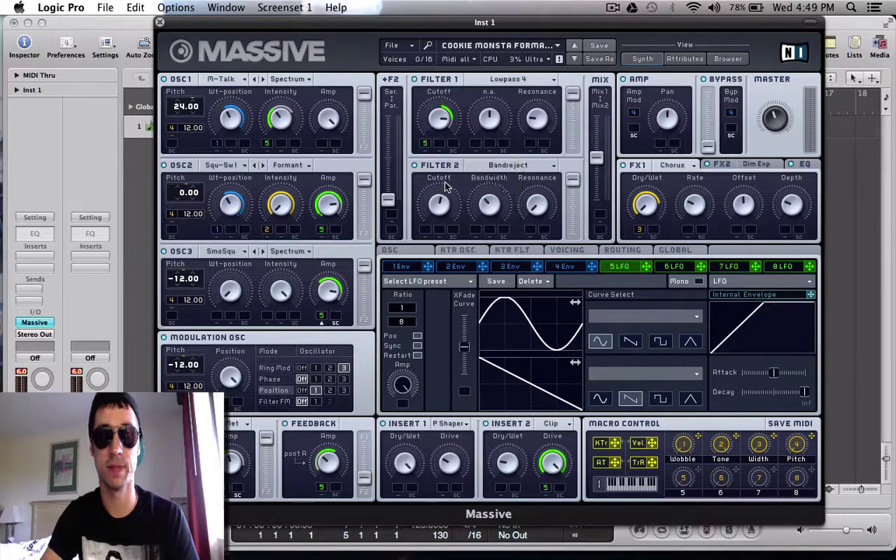
Step: Review the effect types for FX1, the Dimension Expander settings in FX2 and the EQ settings
{"action": "left_click", "coordinate": [681, 169]}
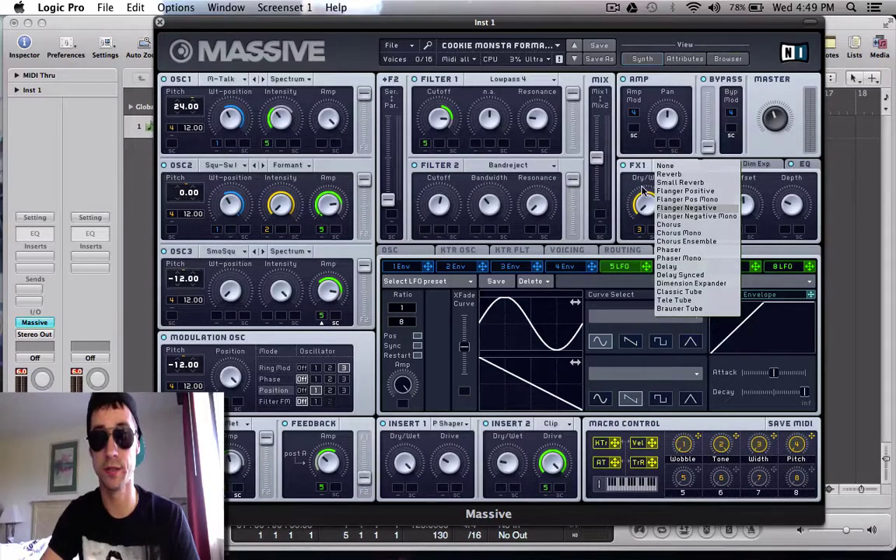
{"action": "left_click", "coordinate": [633, 188]}
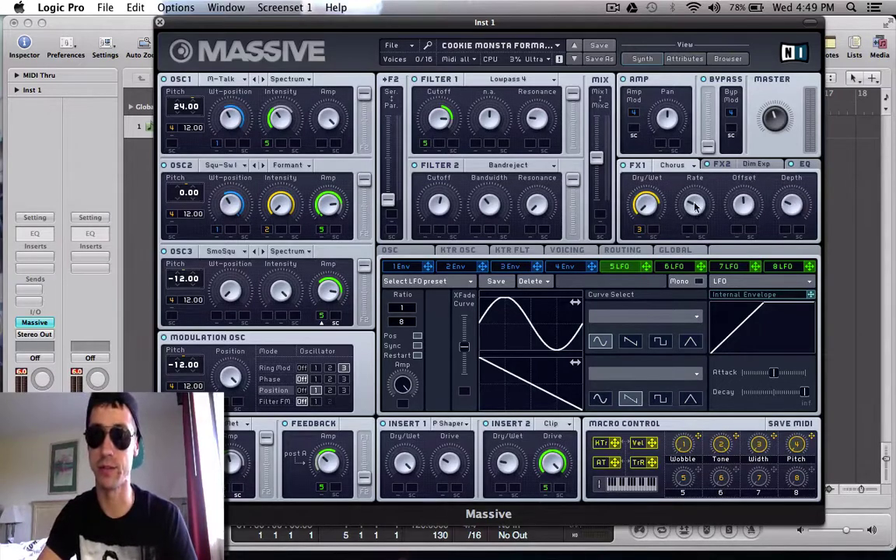
{"action": "left_click", "coordinate": [717, 166]}
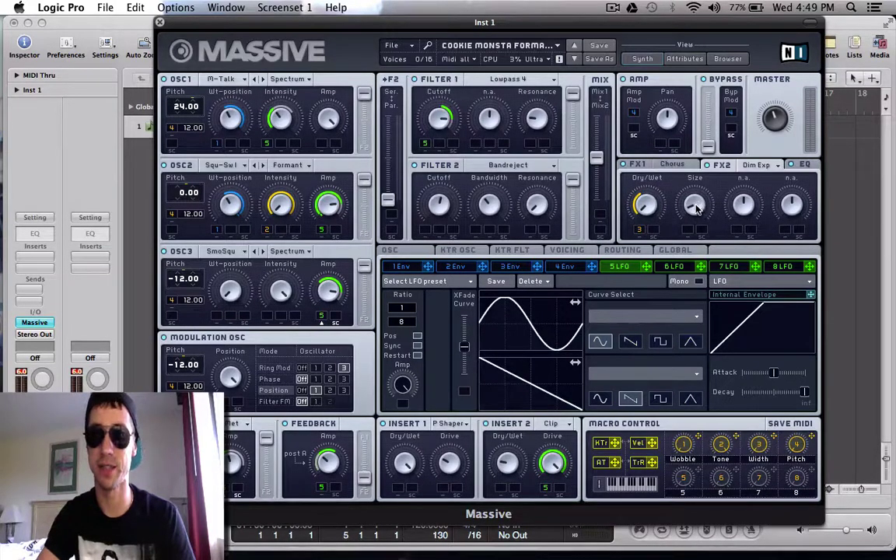
{"action": "left_click", "coordinate": [804, 164]}
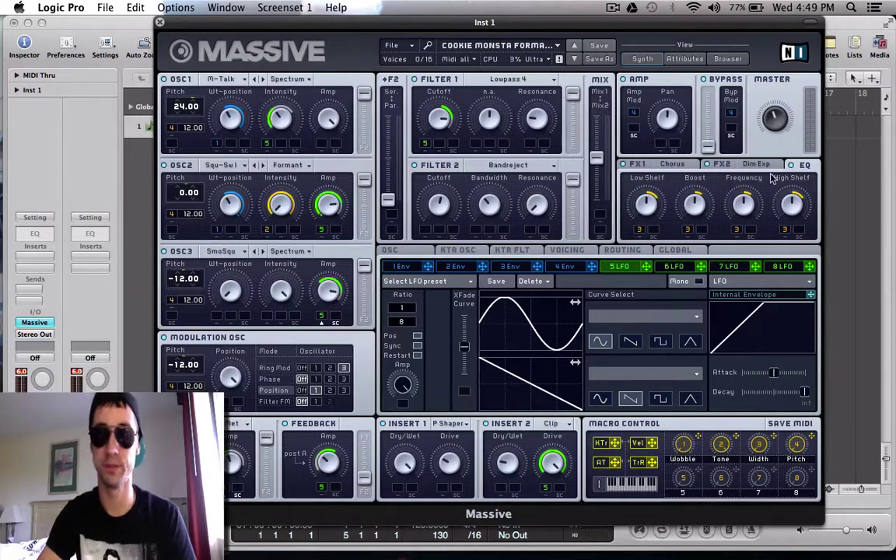
{"action": "left_click", "coordinate": [639, 165]}
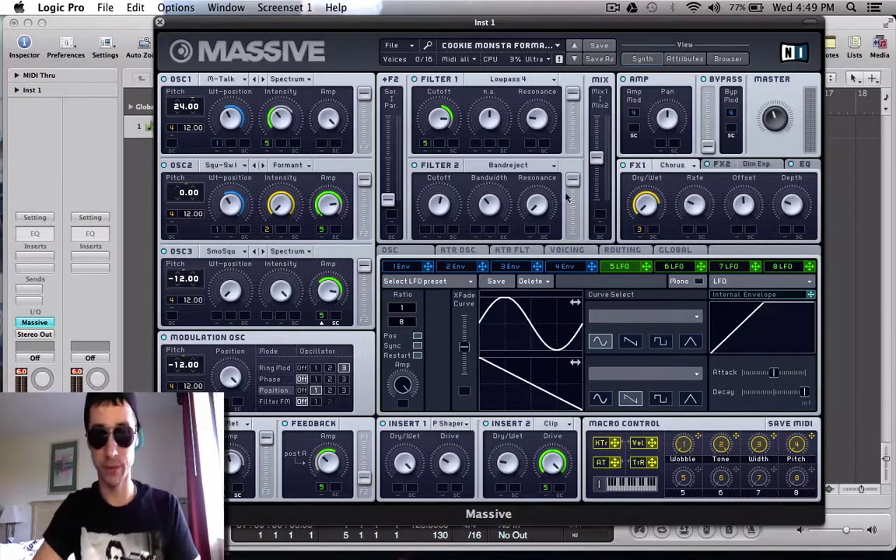
Step: Examine the curves and settings of envelope 1, envelope 4 and LFO 5
{"action": "left_click", "coordinate": [406, 267]}
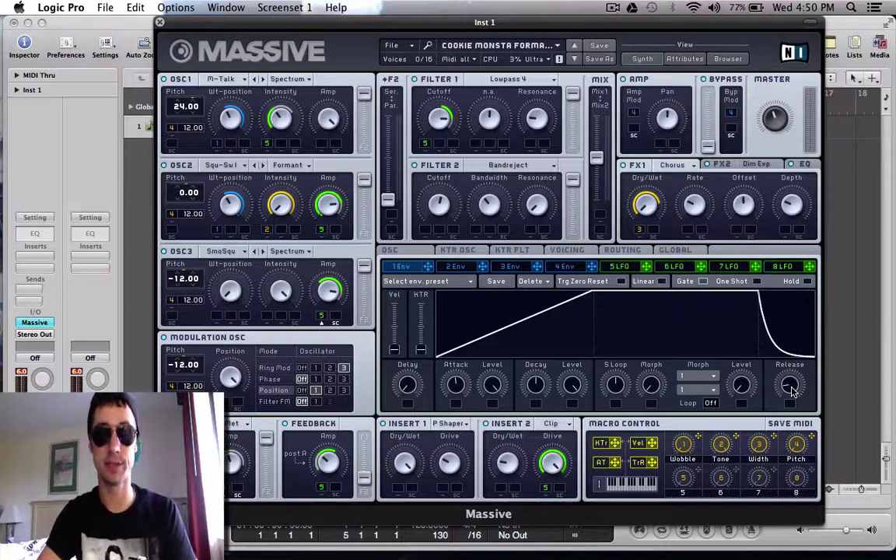
{"action": "left_click", "coordinate": [566, 267]}
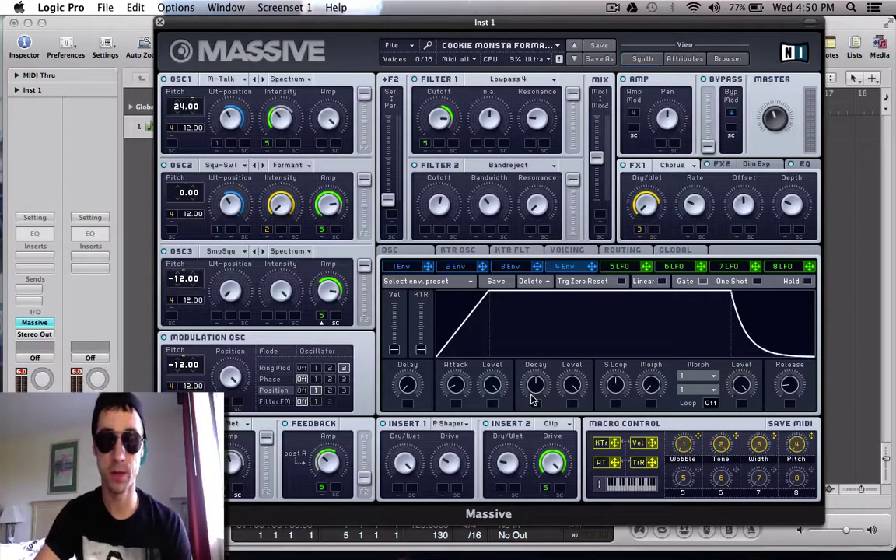
{"action": "left_click", "coordinate": [616, 267]}
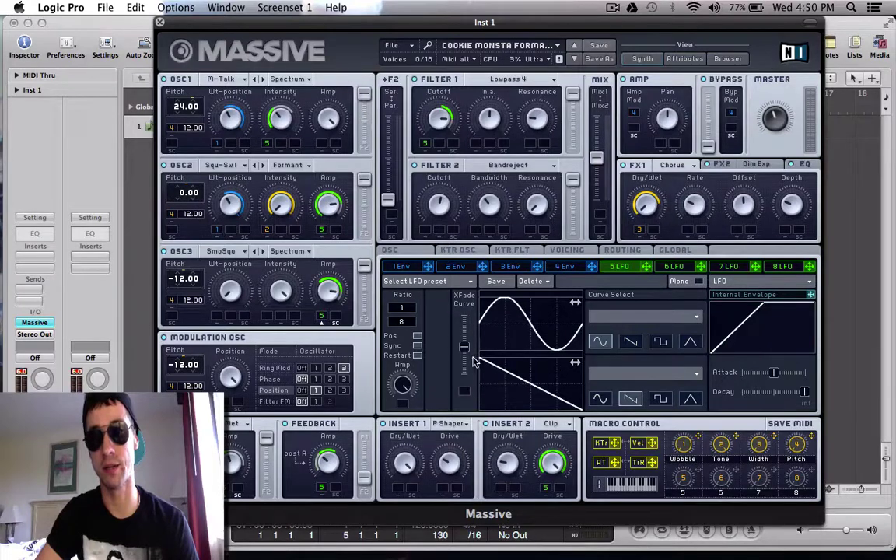
Step: Show the oscillator glide settings and audition the glide by playing notes on the on-screen musical keyboard
{"action": "left_click", "coordinate": [392, 251]}
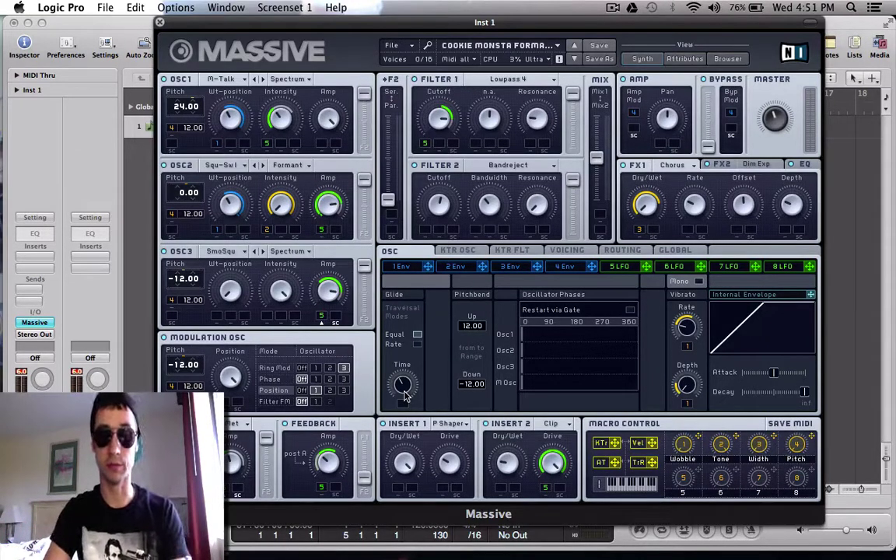
{"action": "key", "text": "super+k"}
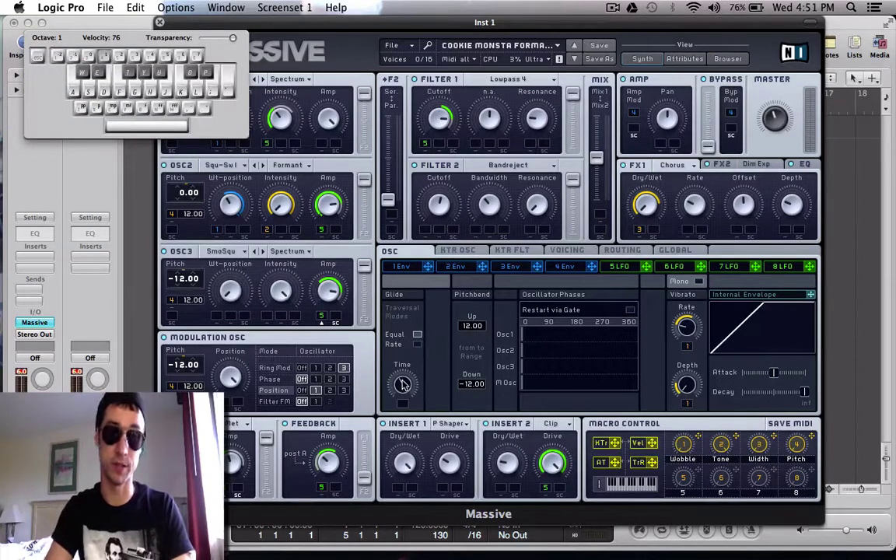
{"action": "key", "text": "a"}
{"action": "key", "text": "u"}
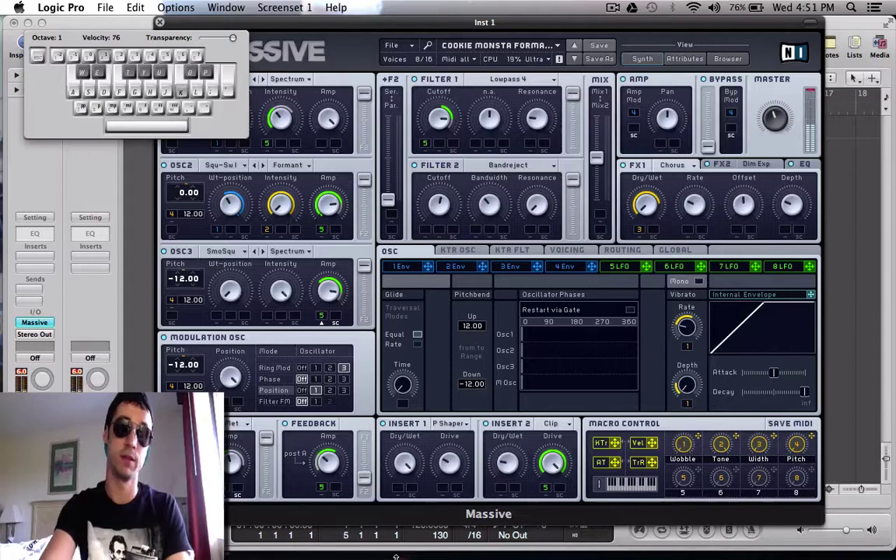
Step: Play low and high notes on the on-screen musical keyboard to compare the glide, and close the keyboard
{"action": "key", "text": "d"}
{"action": "key", "text": "k"}
{"action": "key", "text": "a"}
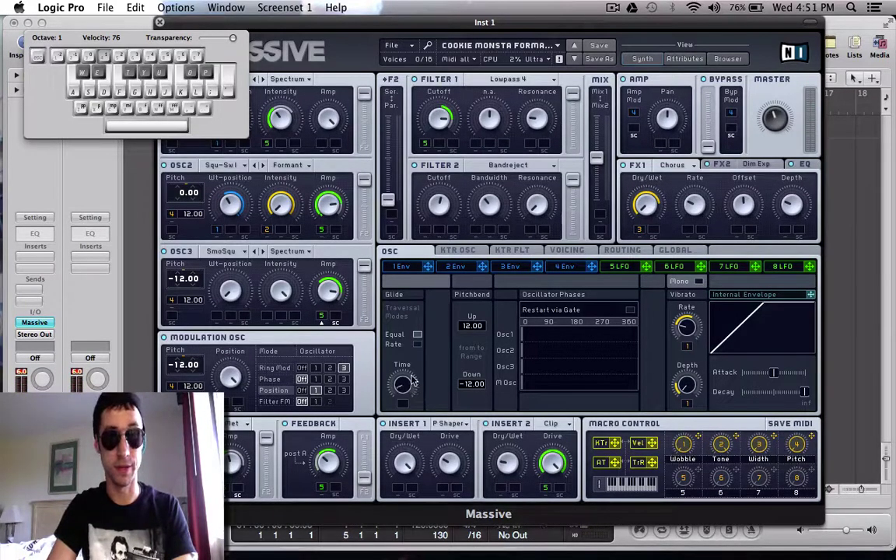
{"action": "key", "text": "a"}
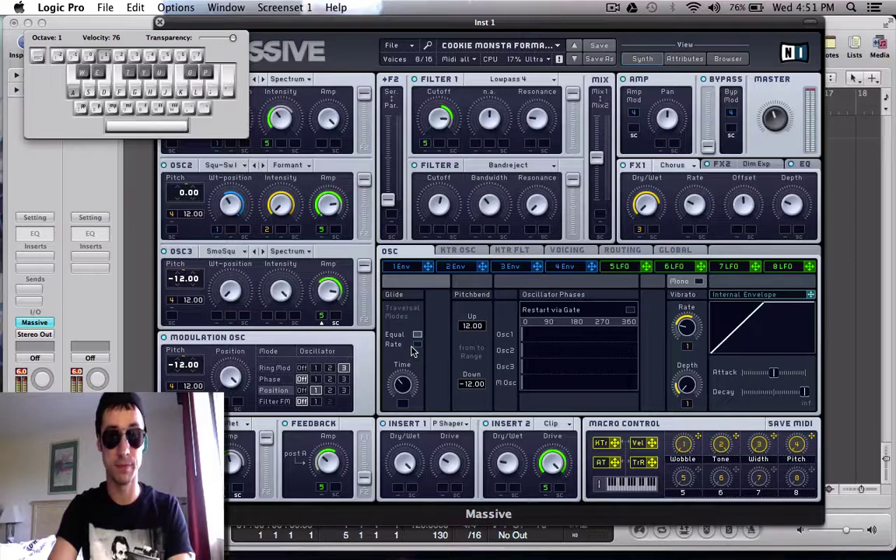
{"action": "key", "text": "k"}
{"action": "key", "text": "d"}
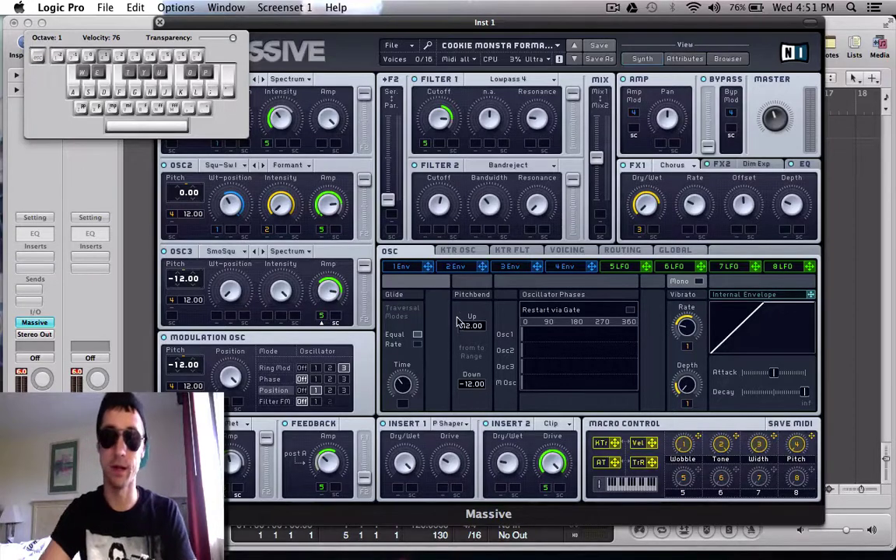
{"action": "key", "text": "super+k"}
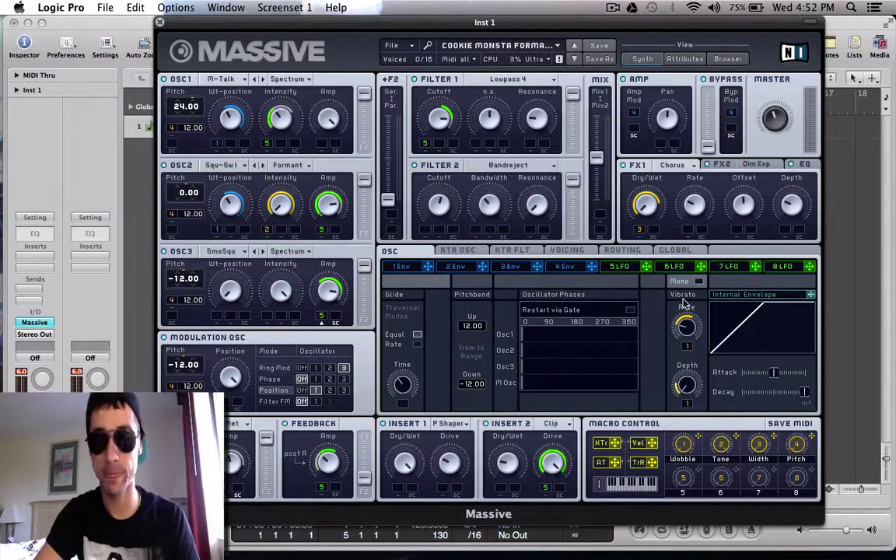
Step: Review the unisono voicing settings and LFO 5, and look through the effect types available for Insert 1
{"action": "left_click", "coordinate": [566, 250]}
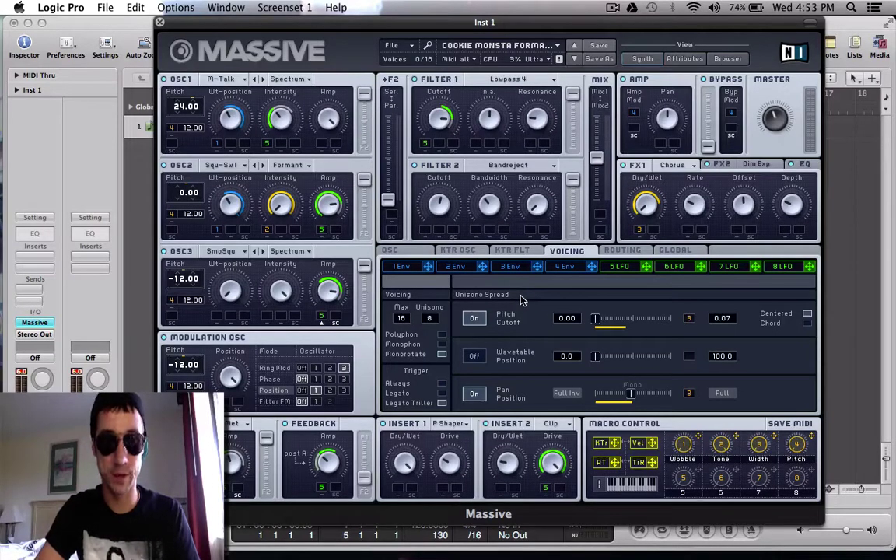
{"action": "left_click", "coordinate": [622, 266]}
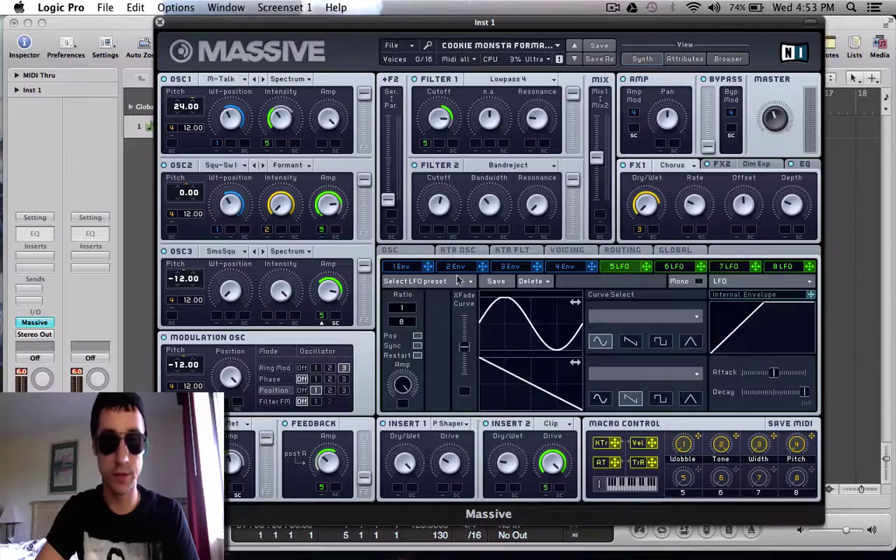
{"action": "left_click", "coordinate": [451, 424]}
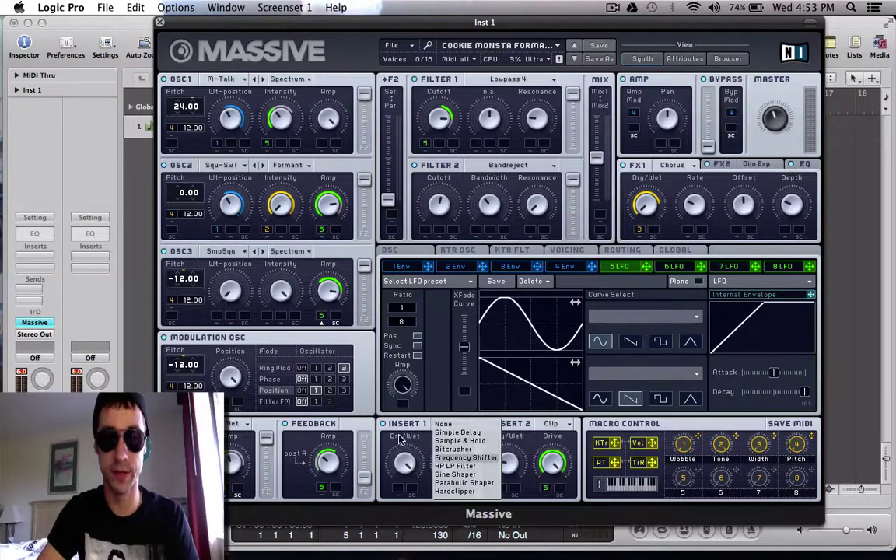
{"action": "left_click", "coordinate": [403, 441]}
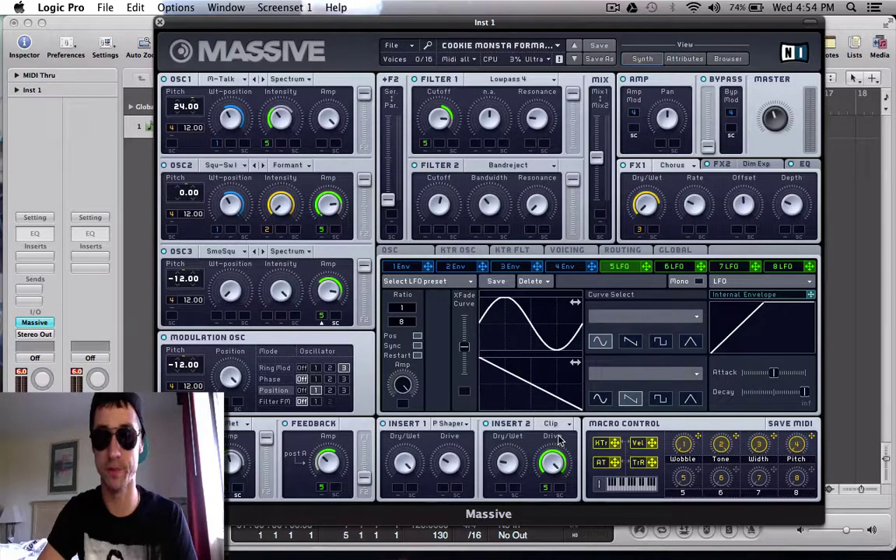
Step: Check the unisono spread settings for pitch and pan and examine the patch's signal routing
{"action": "left_click", "coordinate": [576, 251]}
{"action": "left_click", "coordinate": [391, 45]}
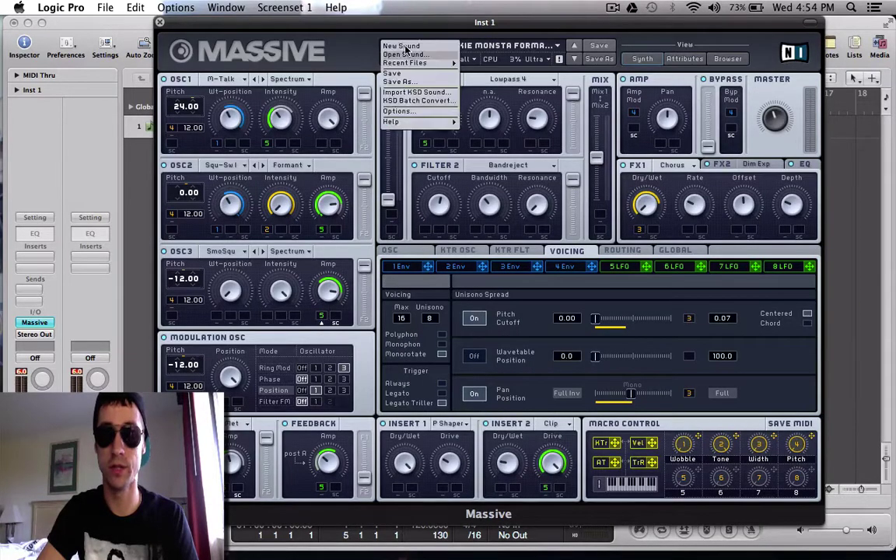
{"action": "left_click", "coordinate": [327, 42]}
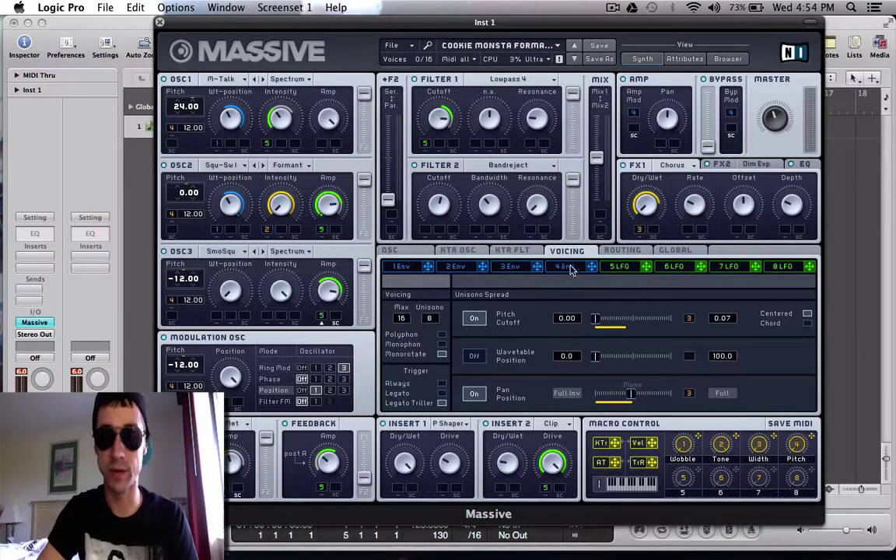
{"action": "left_click", "coordinate": [622, 250]}
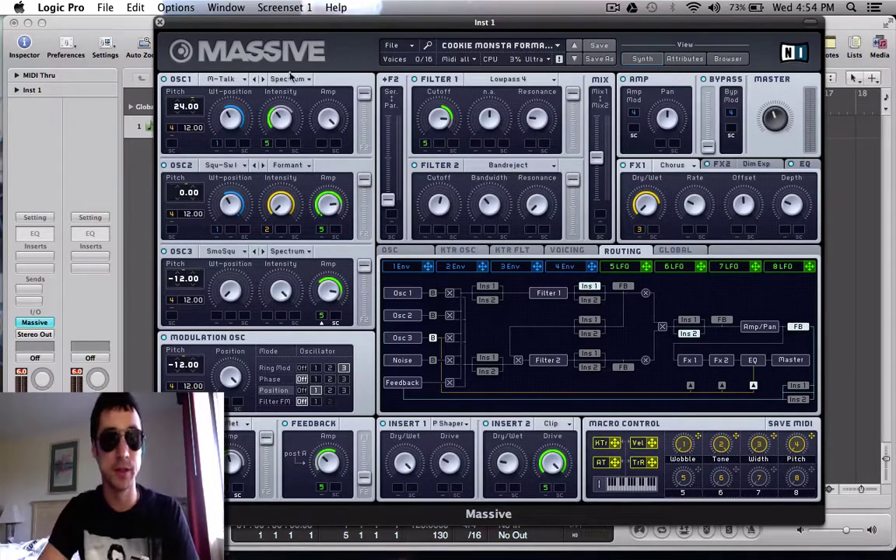
Step: Compare the envelope 1 curve with the LFO 5 waveforms that modulate the oscillators
{"action": "left_click", "coordinate": [401, 267]}
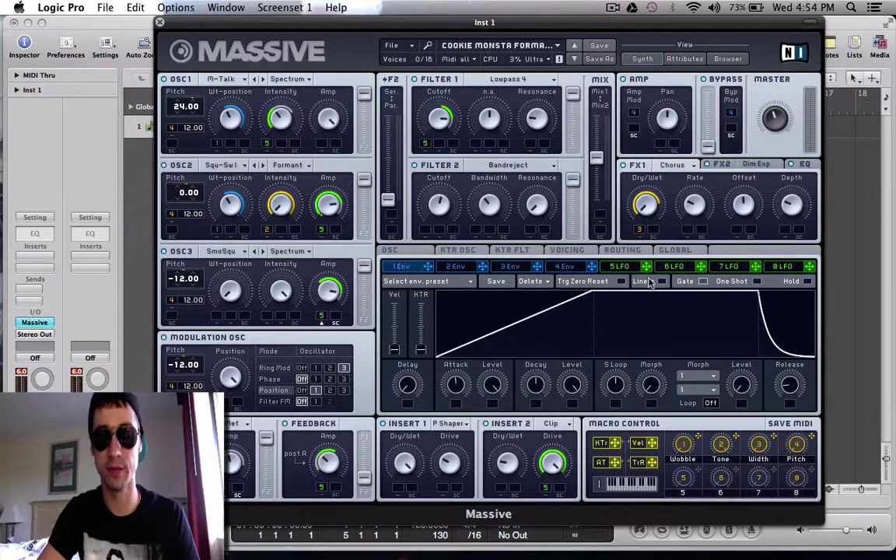
{"action": "left_click", "coordinate": [618, 267]}
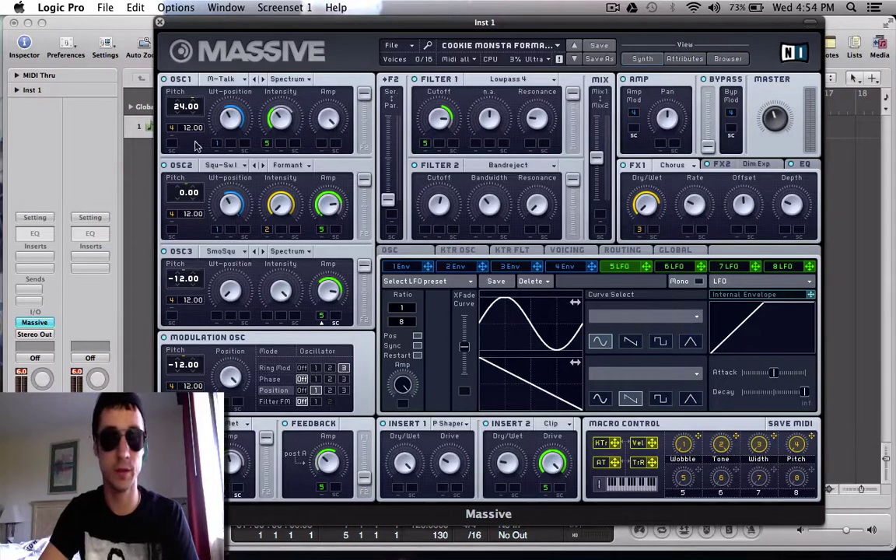
{"action": "left_click", "coordinate": [400, 266]}
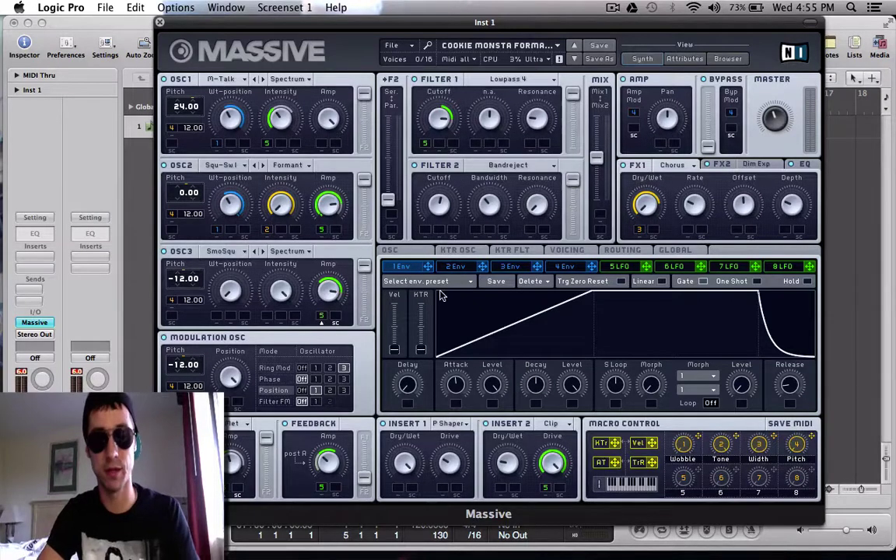
Step: Audition the patch with a note on the on-screen musical keyboard while envelope 1 is shown, and close the keyboard
{"action": "key", "text": "super+k"}
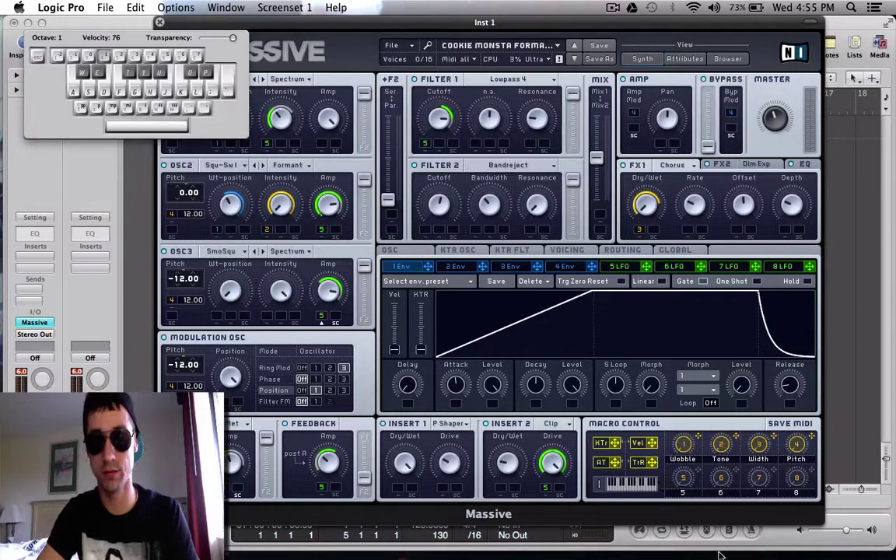
{"action": "key", "text": "d"}
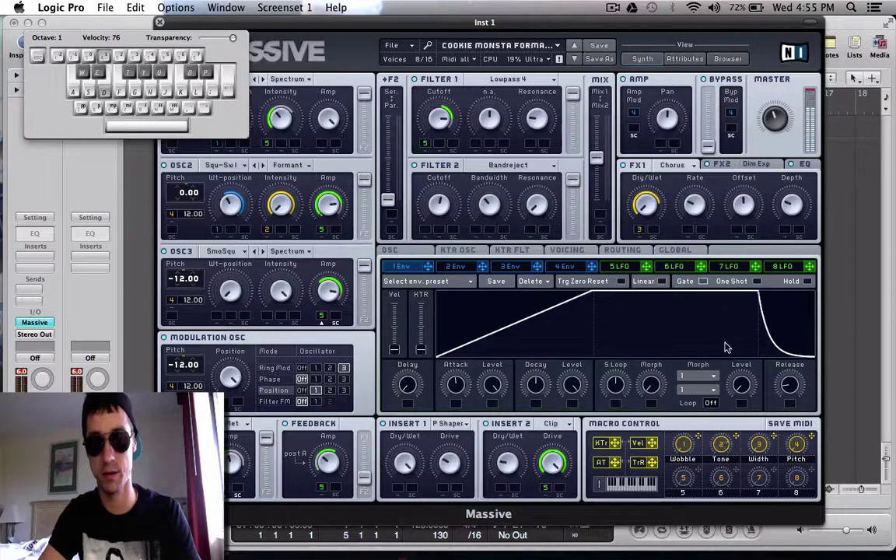
{"action": "key", "text": "super+k"}
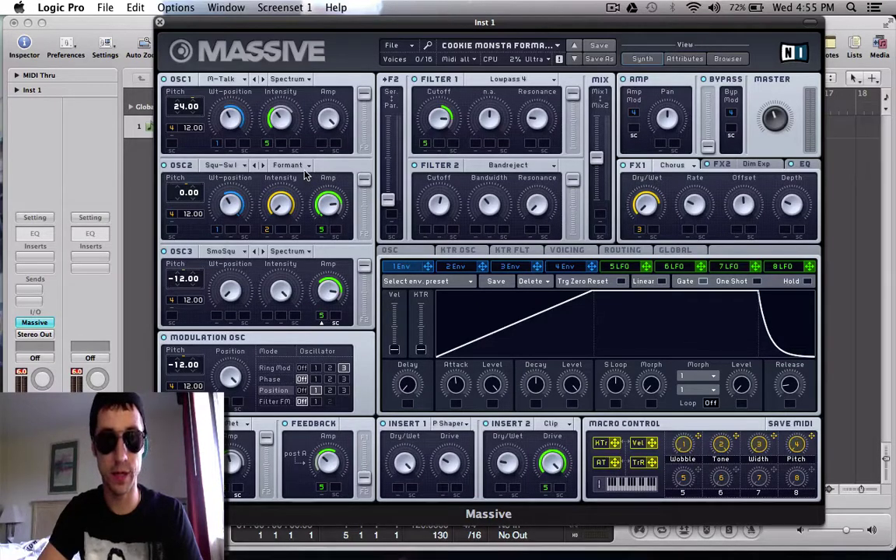
Step: Show LFO 5 and its modulation slots on the OSC2 amp and the Feedback amp
{"action": "left_click", "coordinate": [616, 267]}
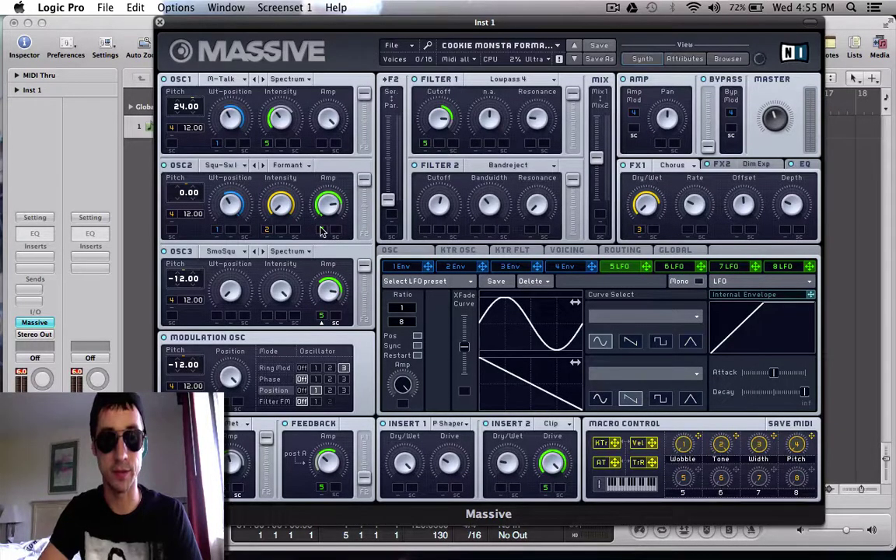
{"action": "left_click", "coordinate": [321, 229]}
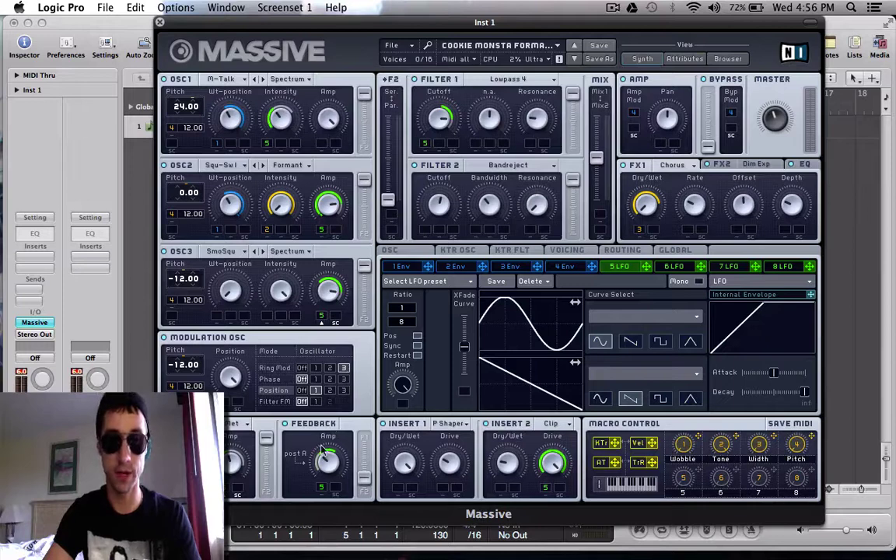
{"action": "left_click_drag", "start_coordinate": [322, 490], "coordinate": [326, 486]}
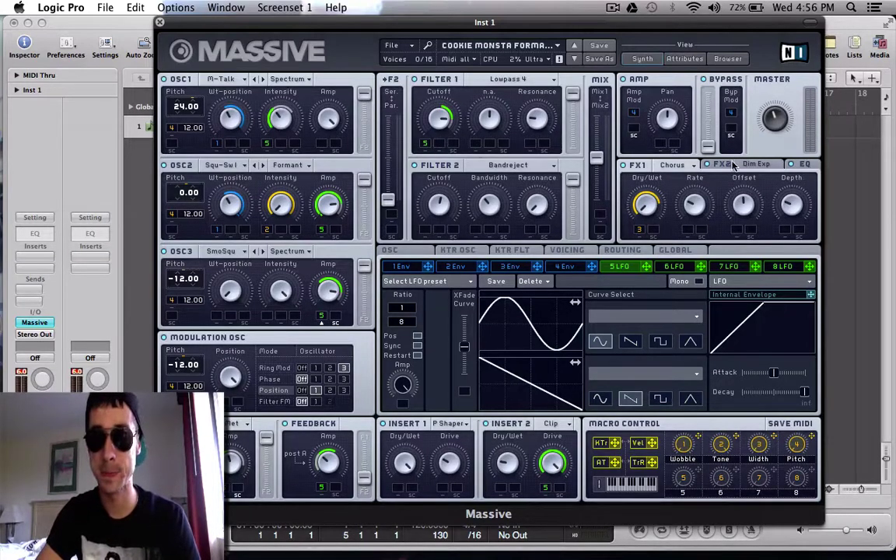
Step: Review the macro 3 assignments in the EQ, the FX1 chorus and the unisono spread settings
{"action": "left_click", "coordinate": [804, 164]}
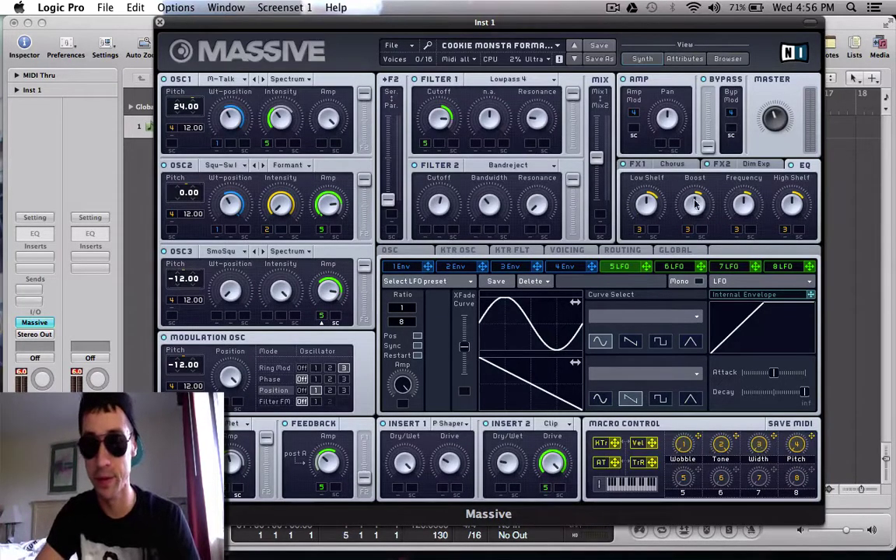
{"action": "left_click", "coordinate": [634, 165]}
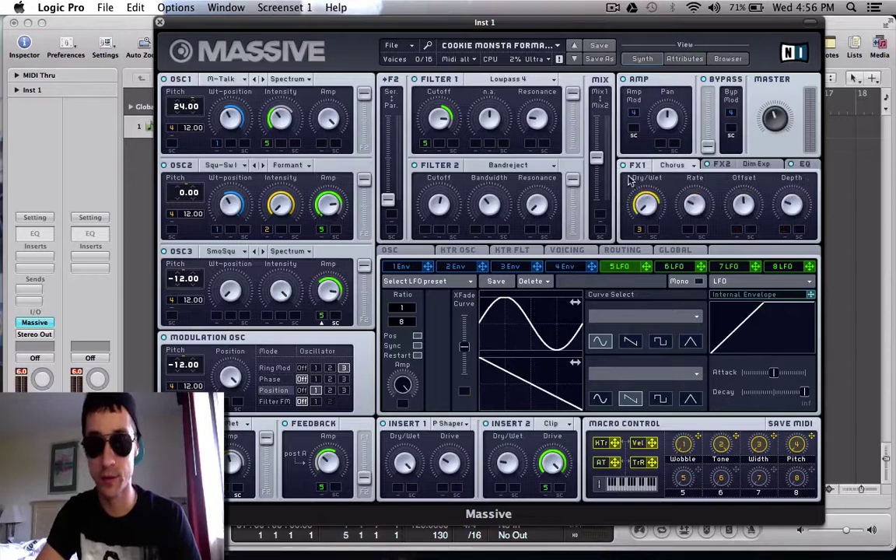
{"action": "left_click", "coordinate": [621, 250]}
{"action": "left_click", "coordinate": [578, 250]}
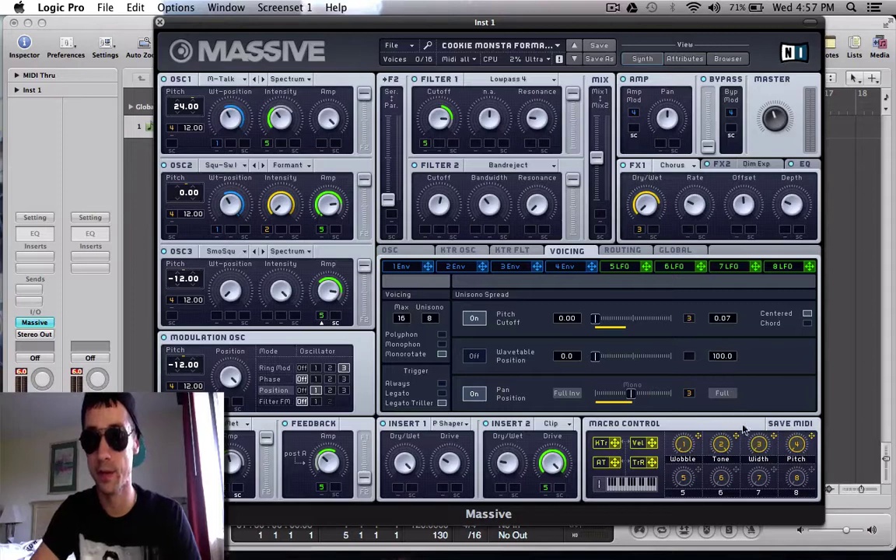
Step: Compare the FX1 chorus with the FX2 Dimension Expander and look through the effect types available for FX2
{"action": "left_click", "coordinate": [723, 166]}
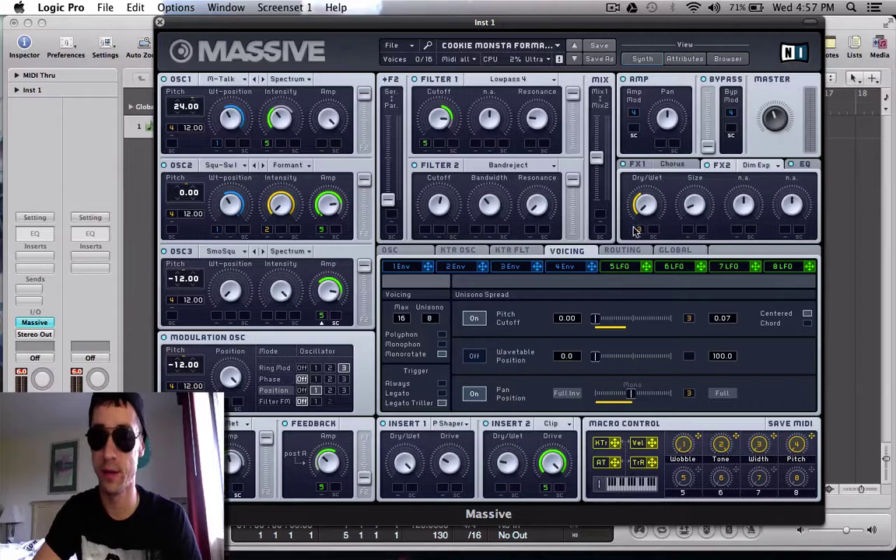
{"action": "left_click", "coordinate": [644, 165]}
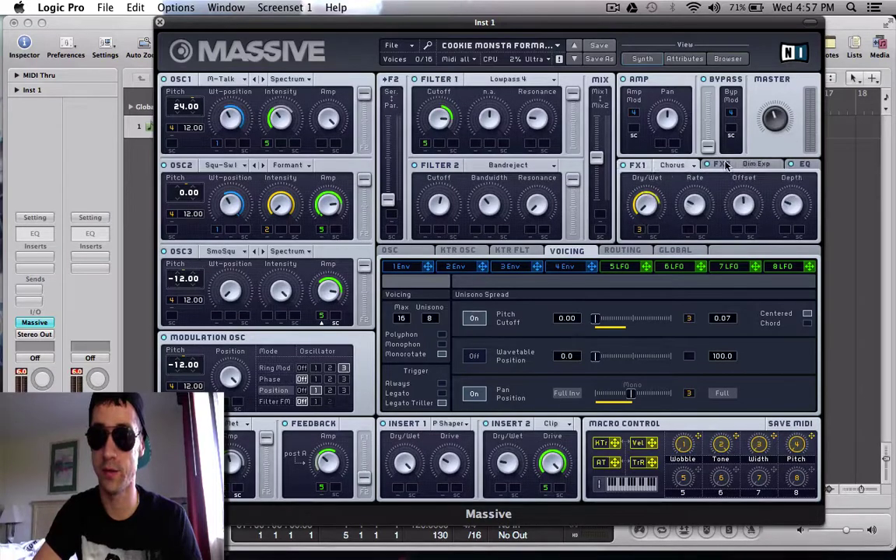
{"action": "left_click", "coordinate": [723, 165]}
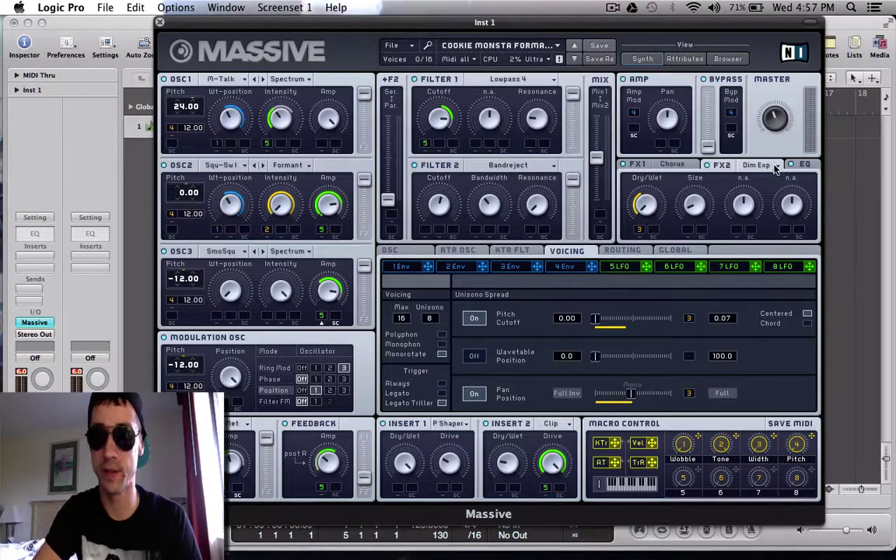
{"action": "left_click", "coordinate": [771, 166]}
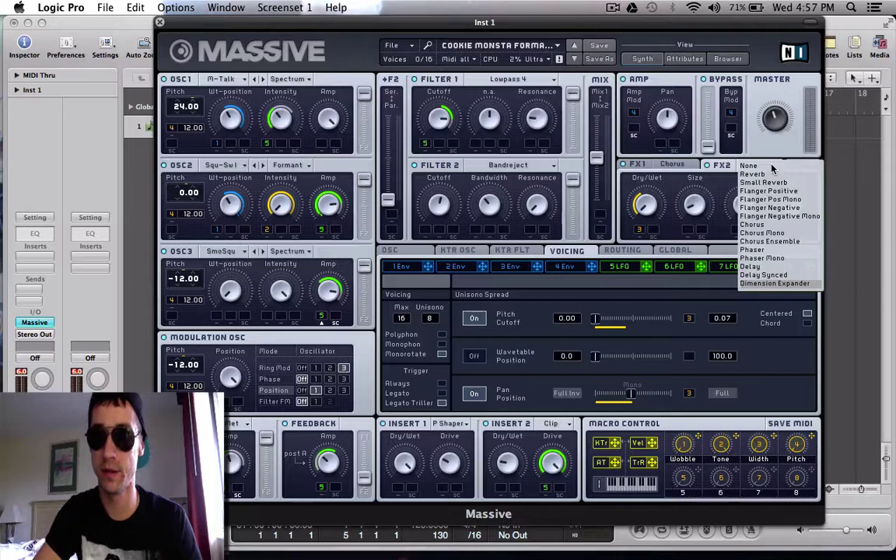
{"action": "left_click", "coordinate": [688, 185]}
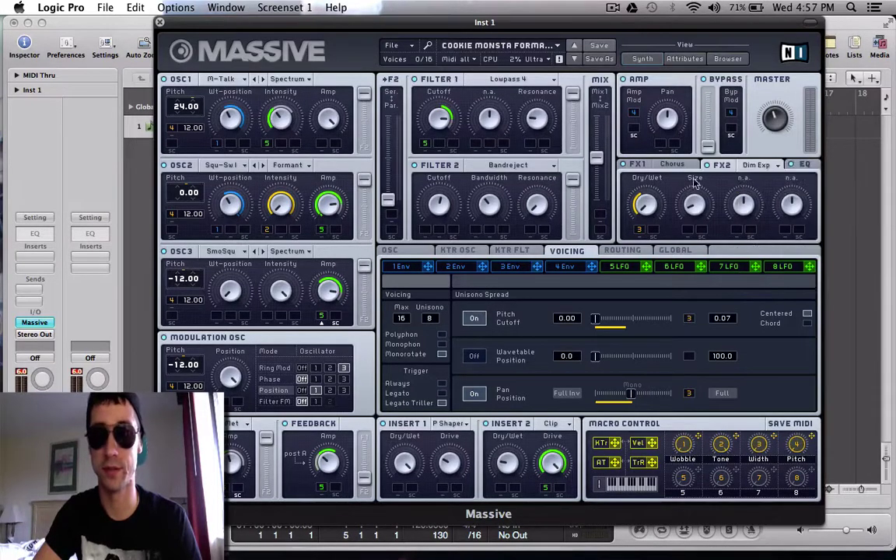
Step: Show the EQ settings and audition the patch with a note on the on-screen musical keyboard
{"action": "left_click", "coordinate": [804, 165]}
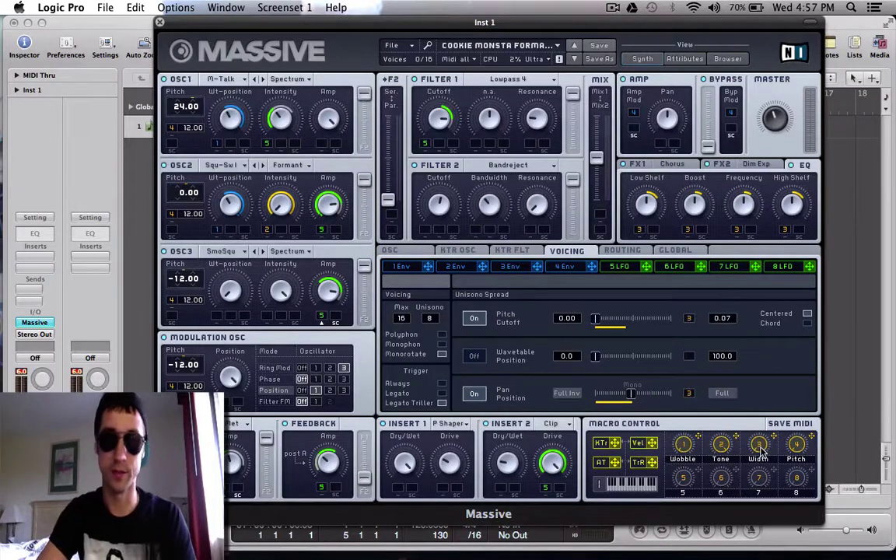
{"action": "key", "text": "Caps_Lock"}
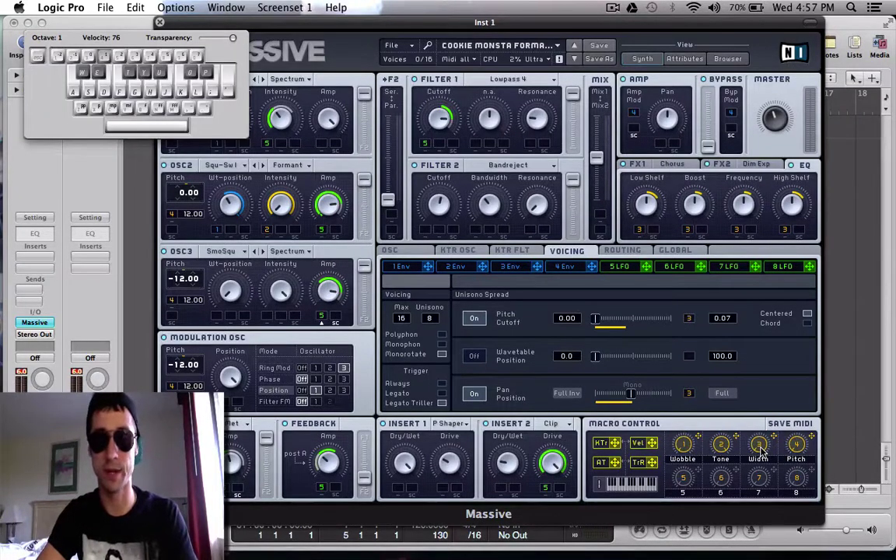
{"action": "key", "text": "a"}
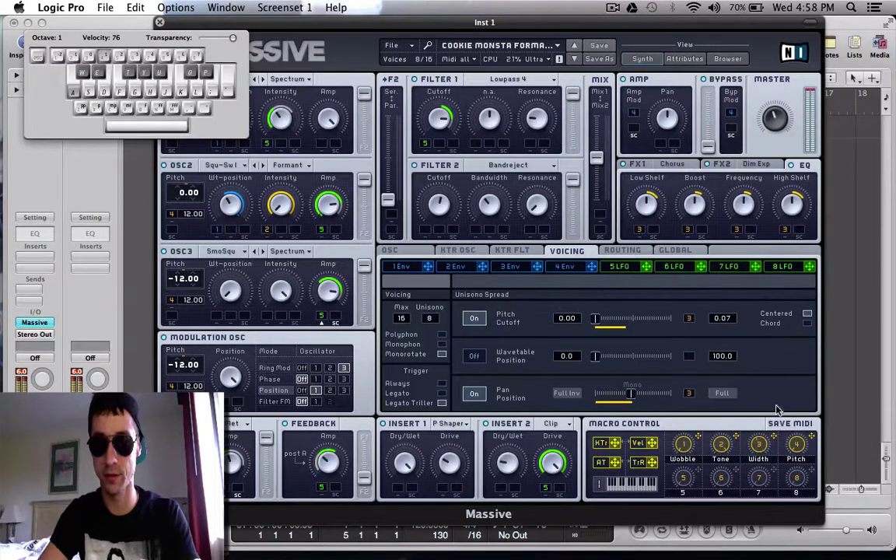
{"action": "key", "text": "Caps_Lock"}
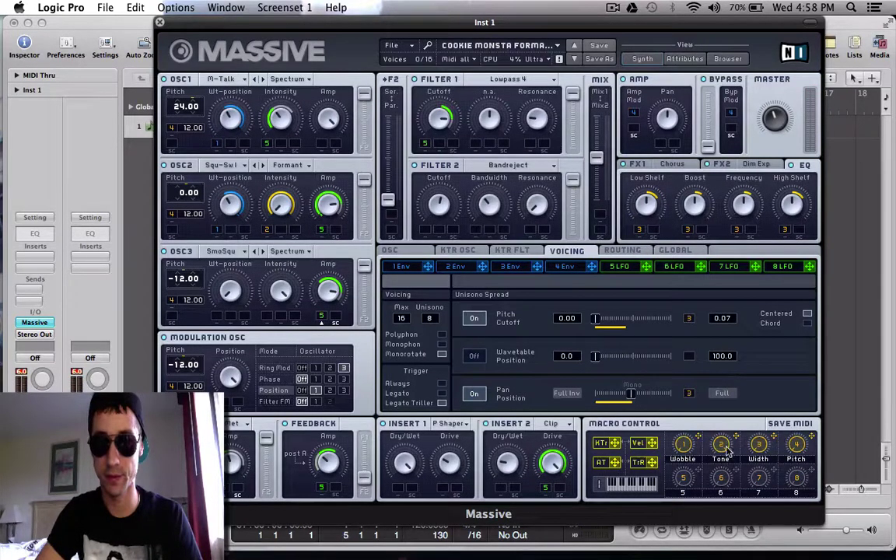
Step: Recap envelopes 1 and 4, LFO 5, the voicing and the oscillator settings, and close the Massive window
{"action": "left_click", "coordinate": [401, 267]}
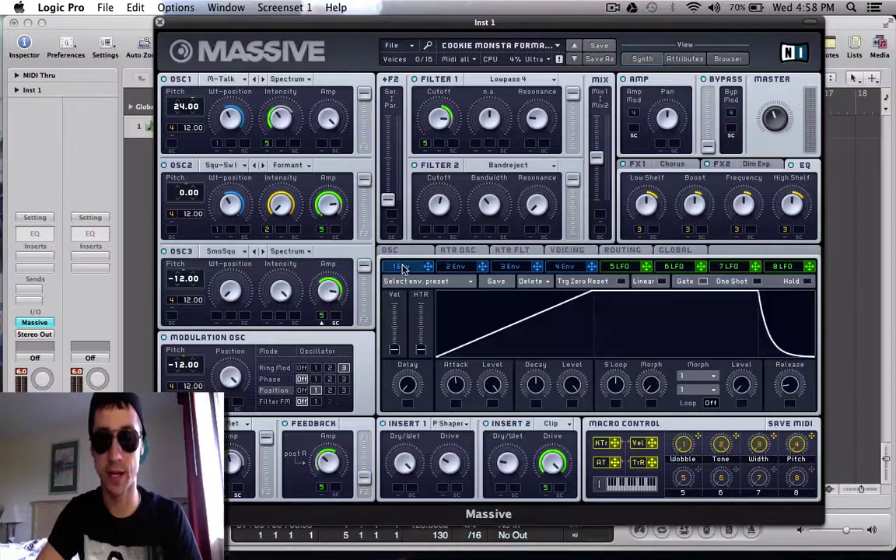
{"action": "left_click", "coordinate": [621, 267]}
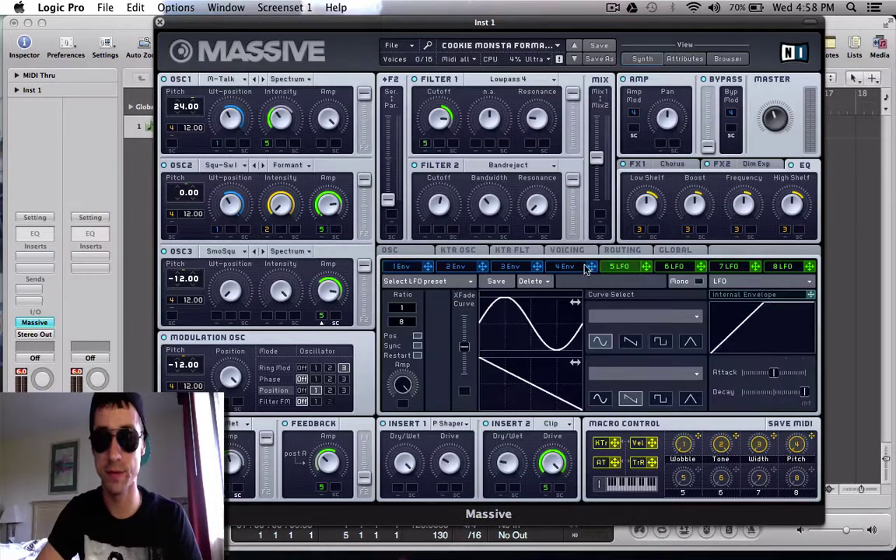
{"action": "left_click", "coordinate": [564, 266]}
{"action": "left_click", "coordinate": [566, 250]}
{"action": "left_click", "coordinate": [389, 250]}
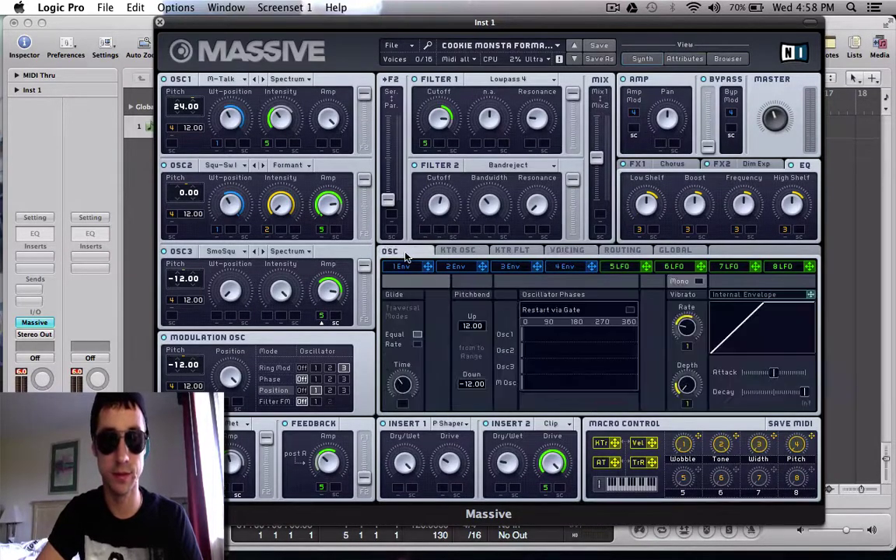
{"action": "left_click", "coordinate": [563, 267]}
{"action": "left_click", "coordinate": [620, 267]}
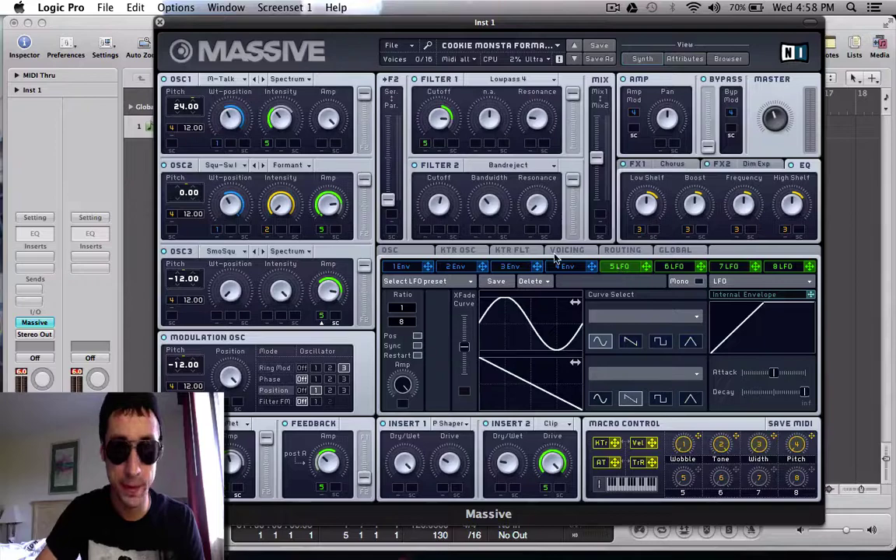
{"action": "left_click", "coordinate": [160, 22]}
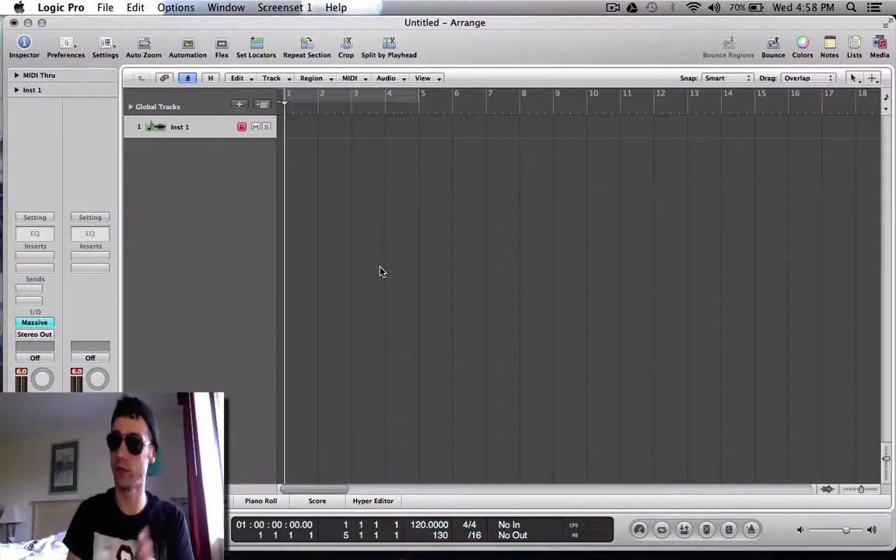